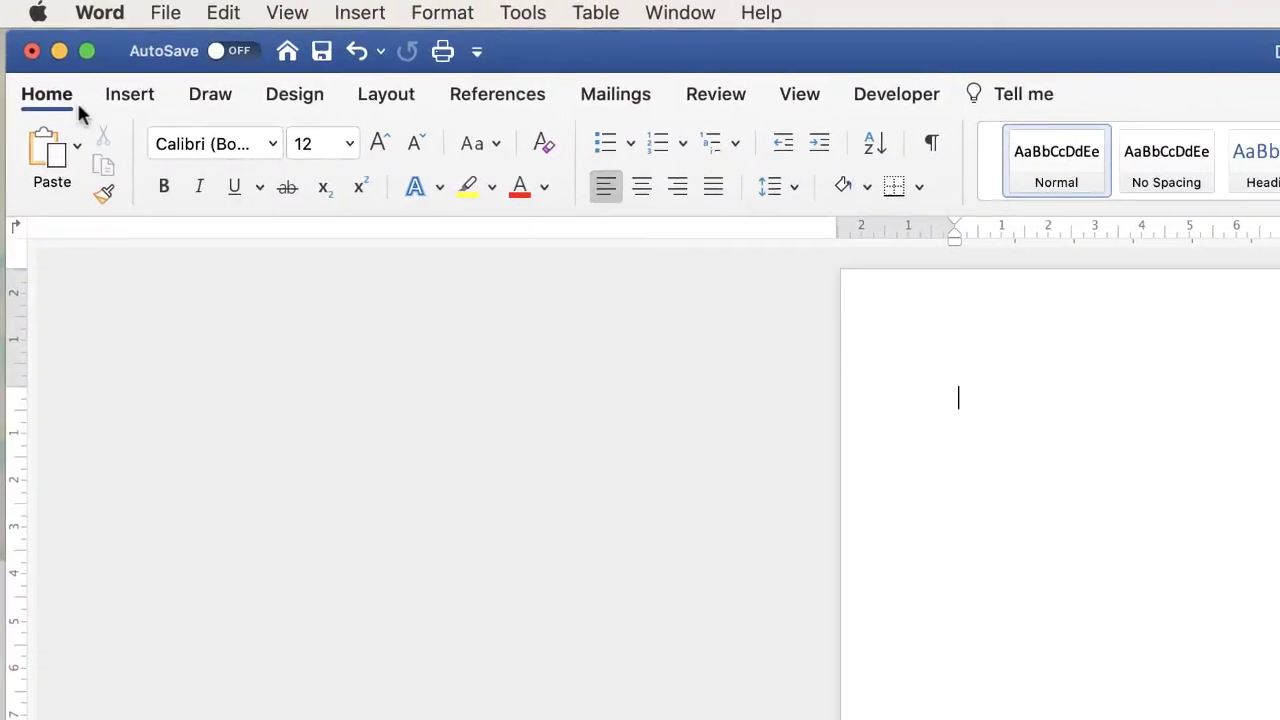
Open Document1's empty page header for editing, leaving the Header gallery without choosing a design
left_click(132, 96)
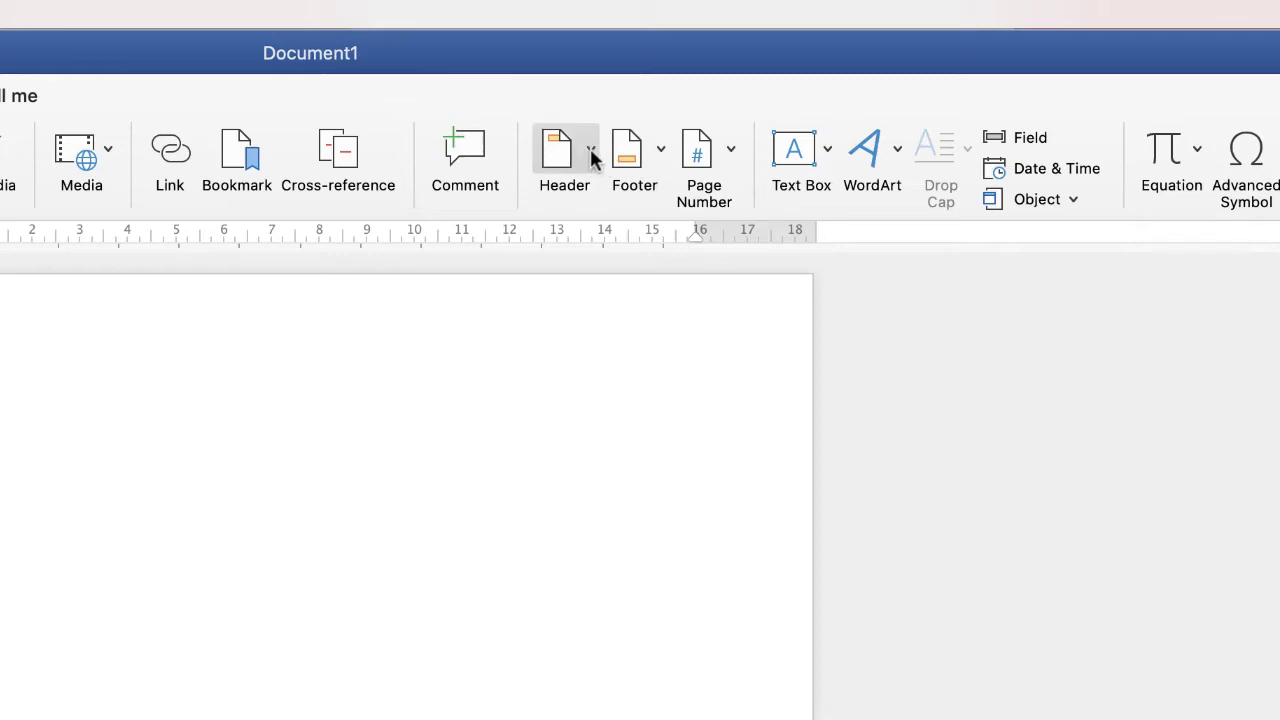
left_click(591, 152)
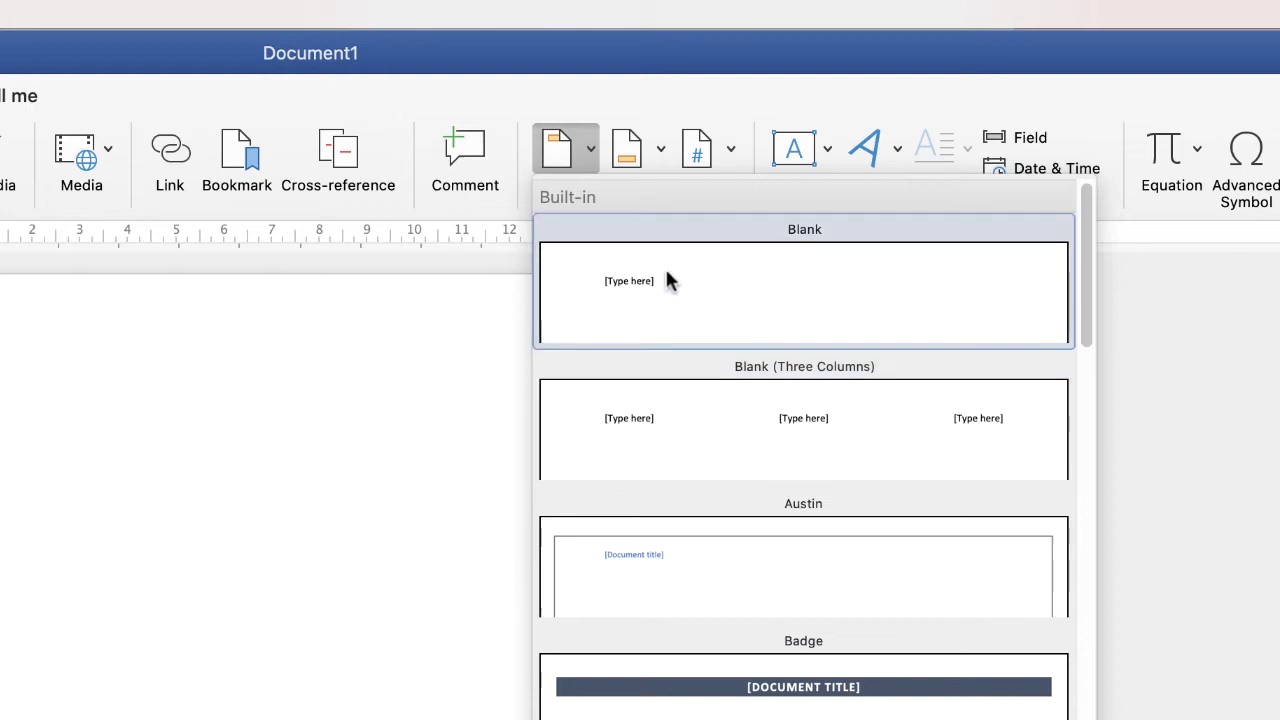
left_click(591, 155)
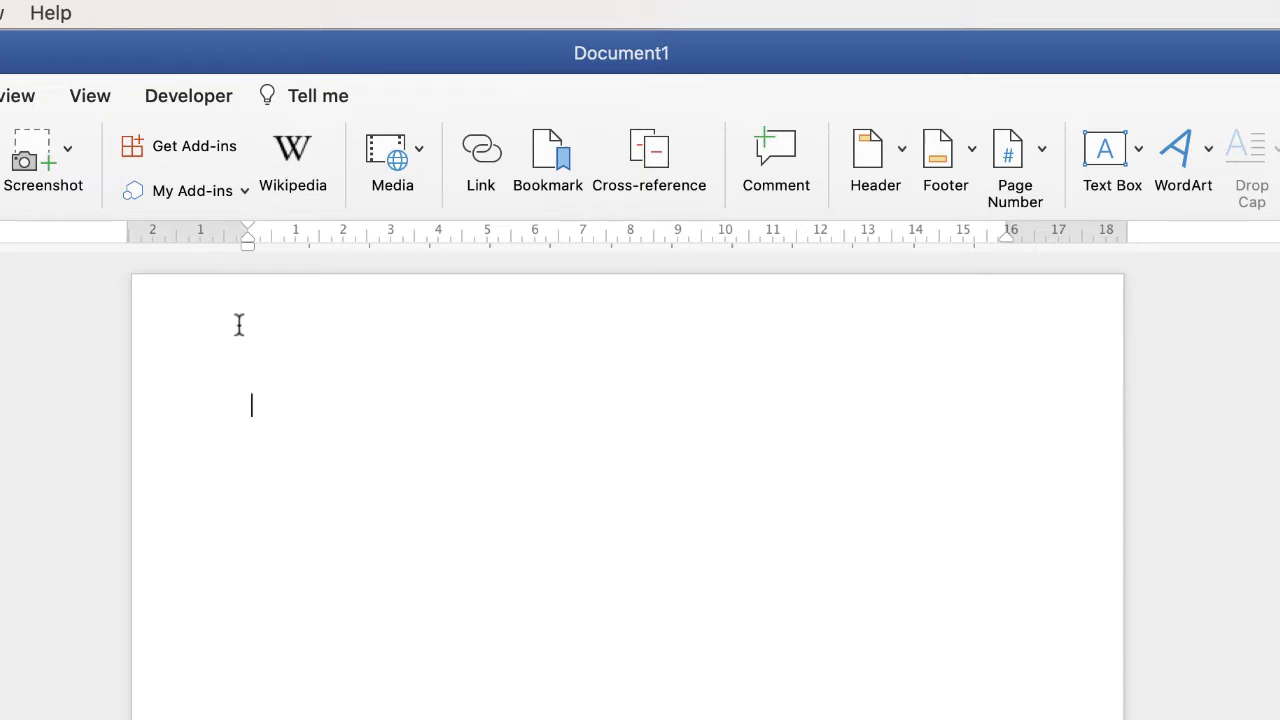
double_click(240, 321)
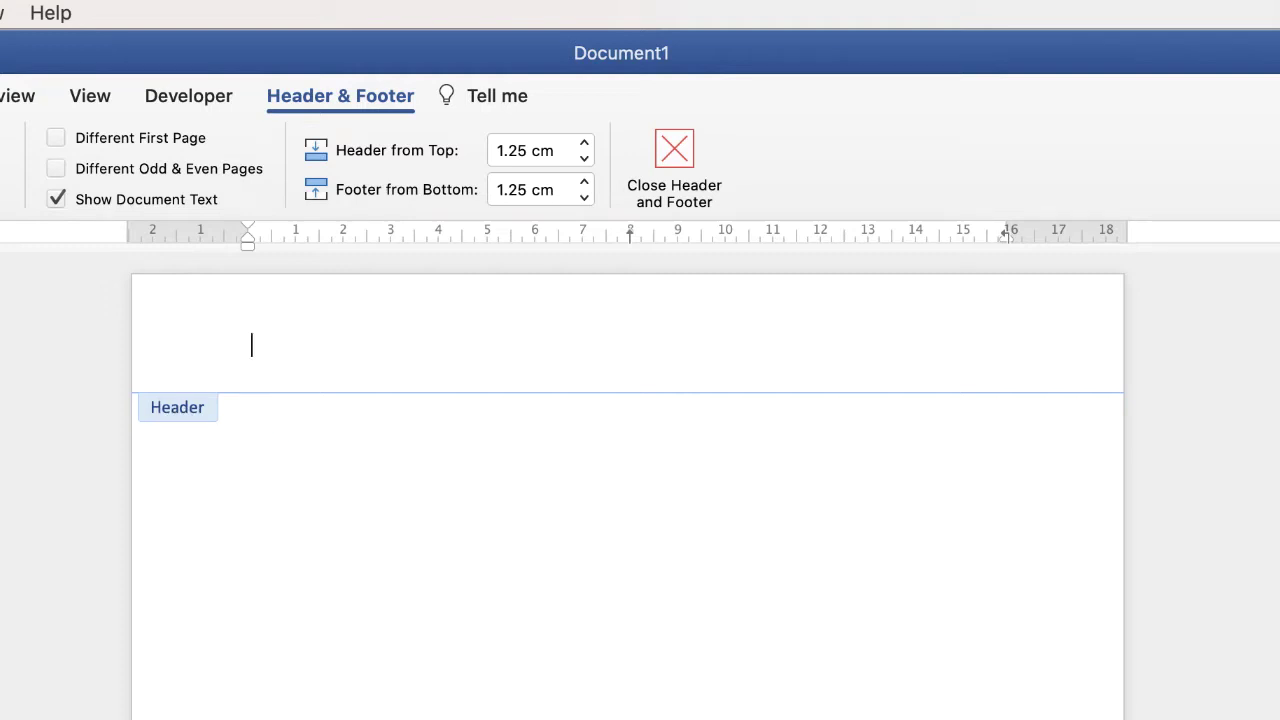
scroll(628, 480, "down", 1)
scroll(628, 480, "up", 1)
Draw a text box on the header's left side containing 'Report – 01 / 2020'
left_click(135, 97)
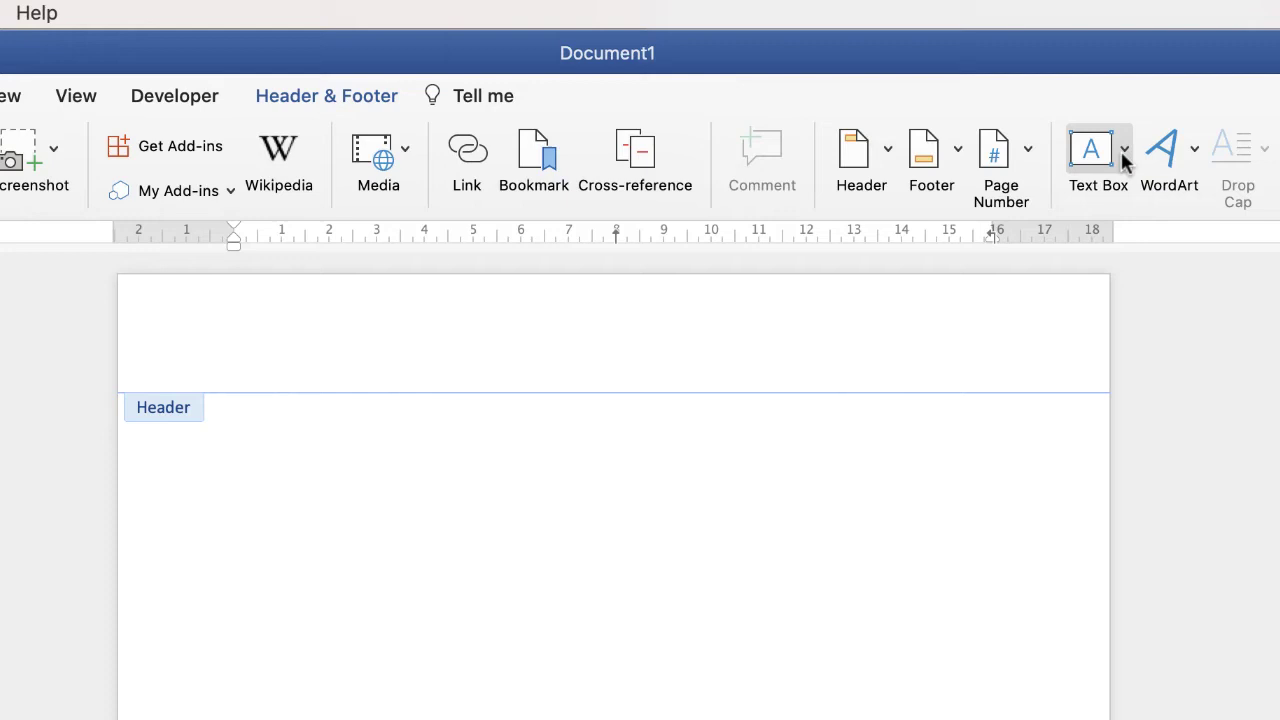
left_click(1123, 151)
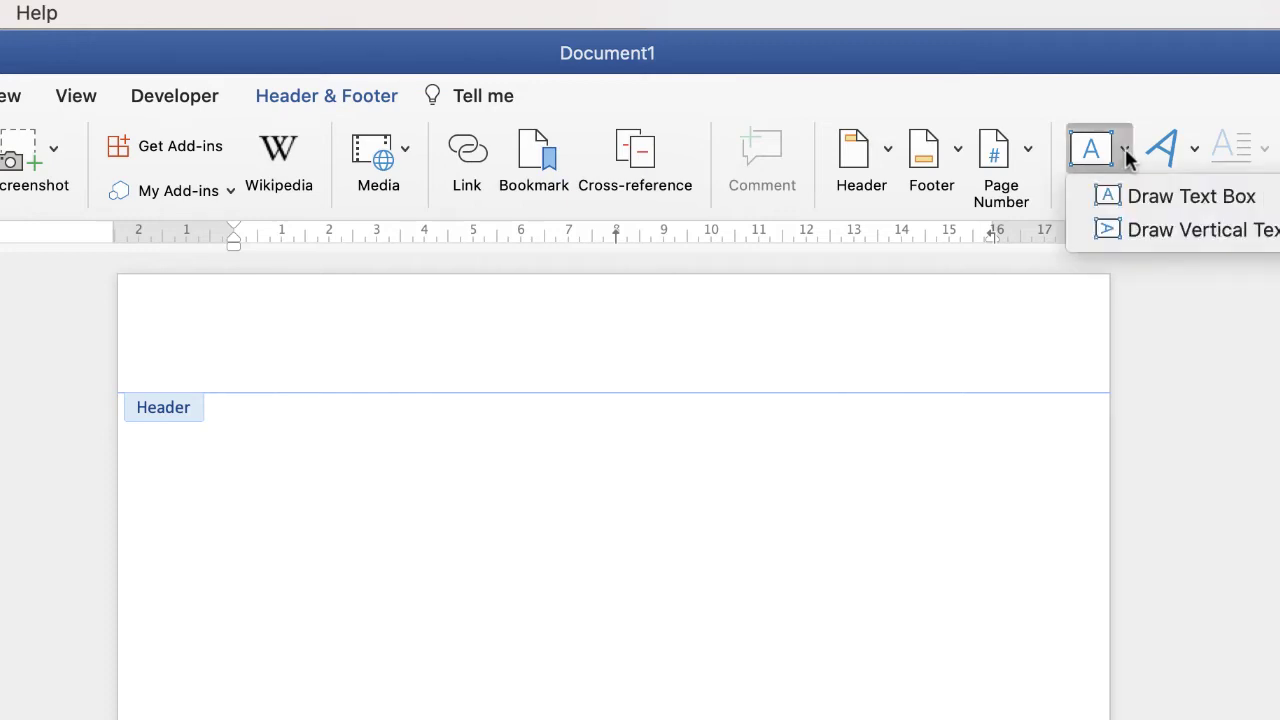
left_click(1176, 197)
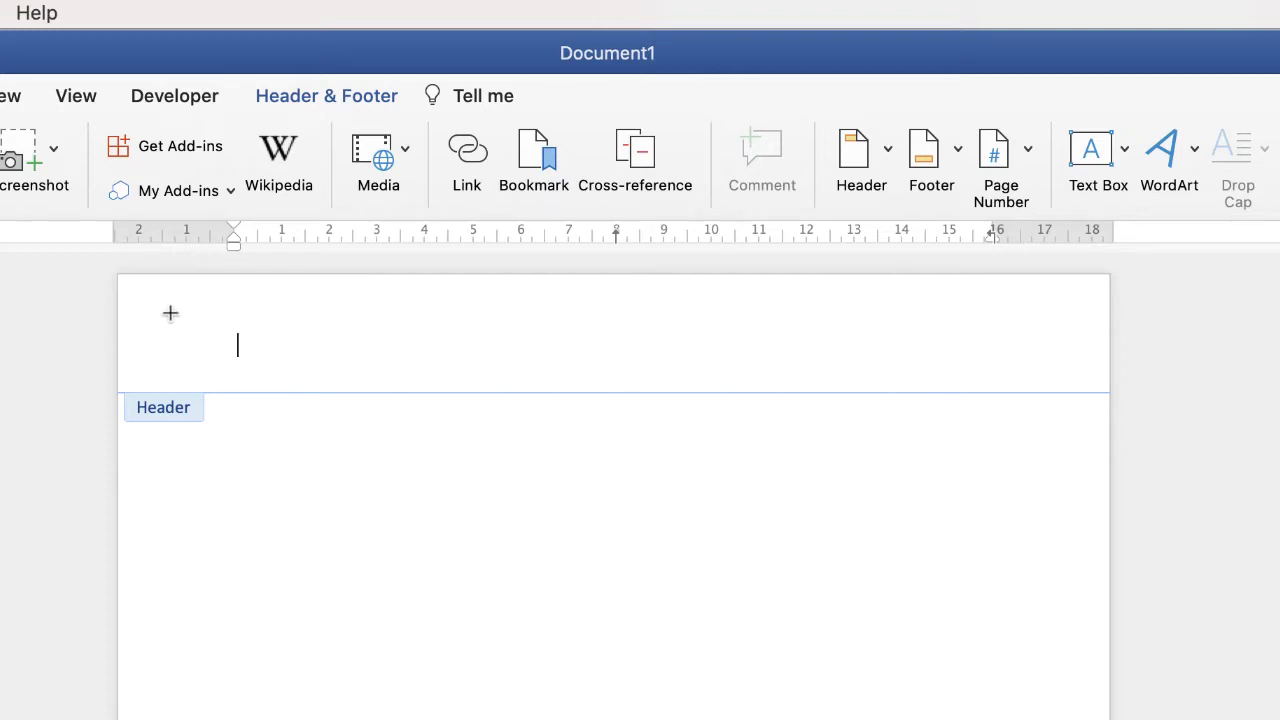
left_click_drag(166, 319, 449, 378)
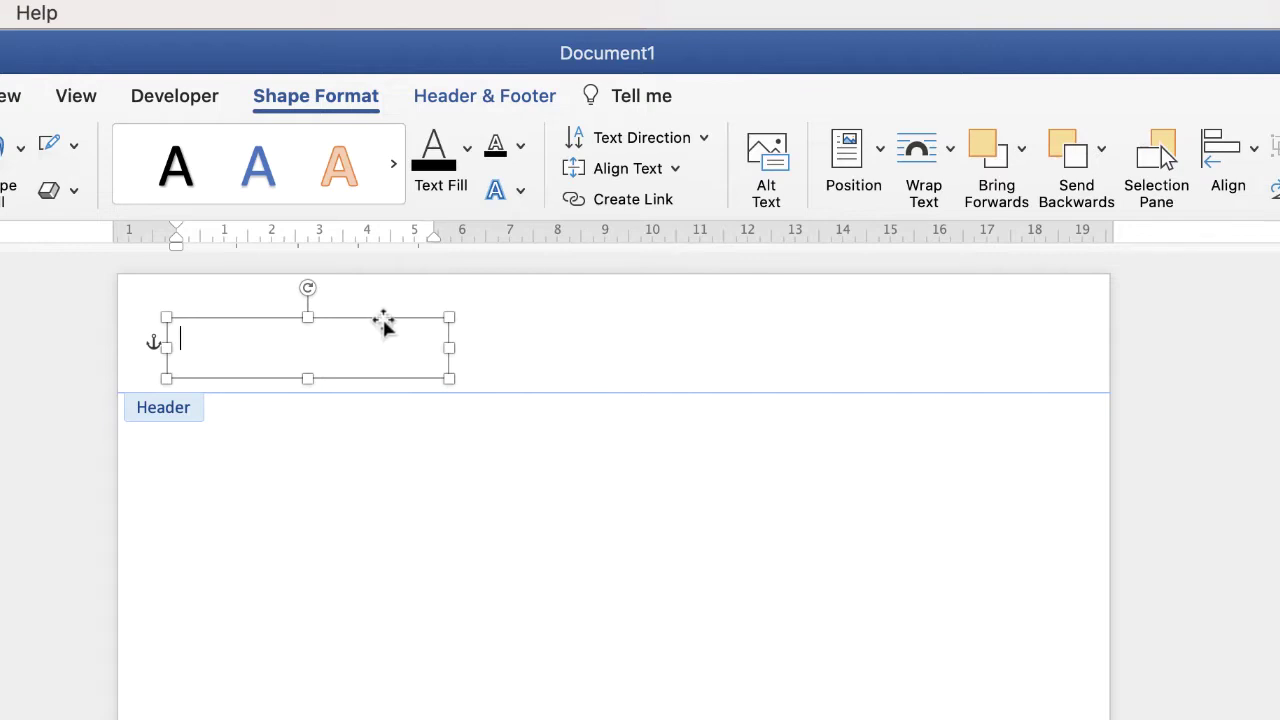
type("R")
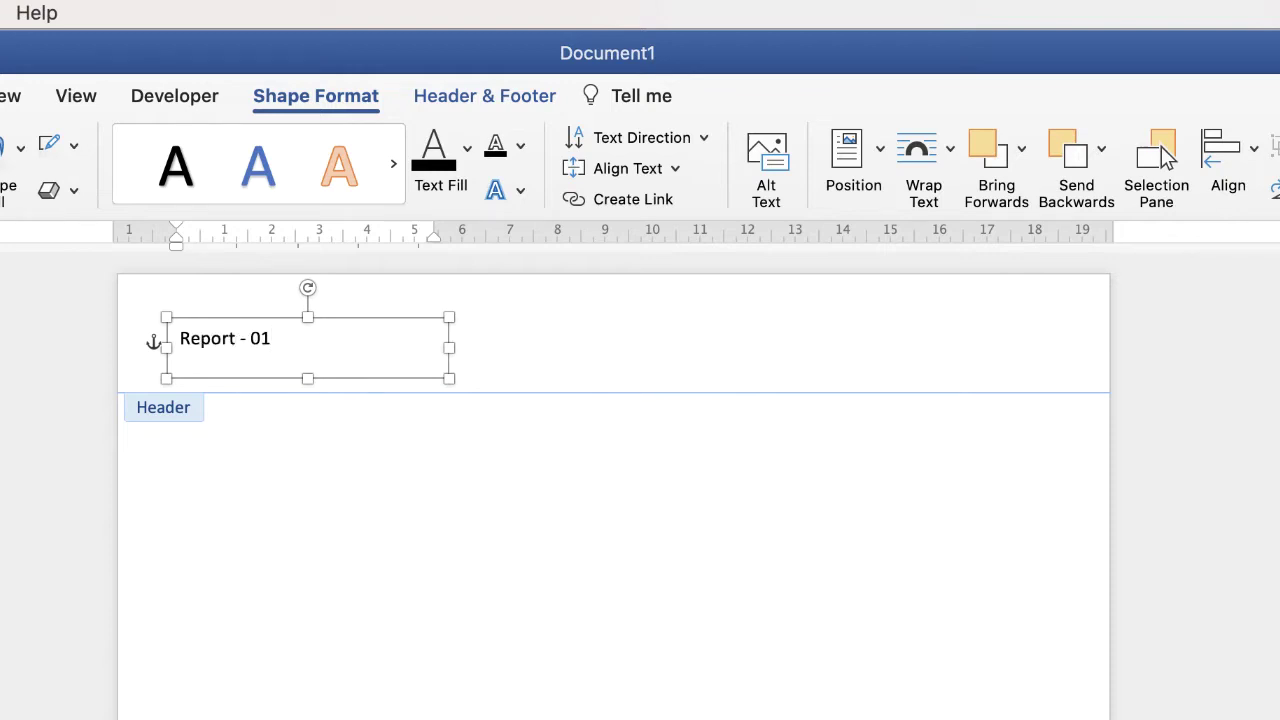
type("eport - 01")
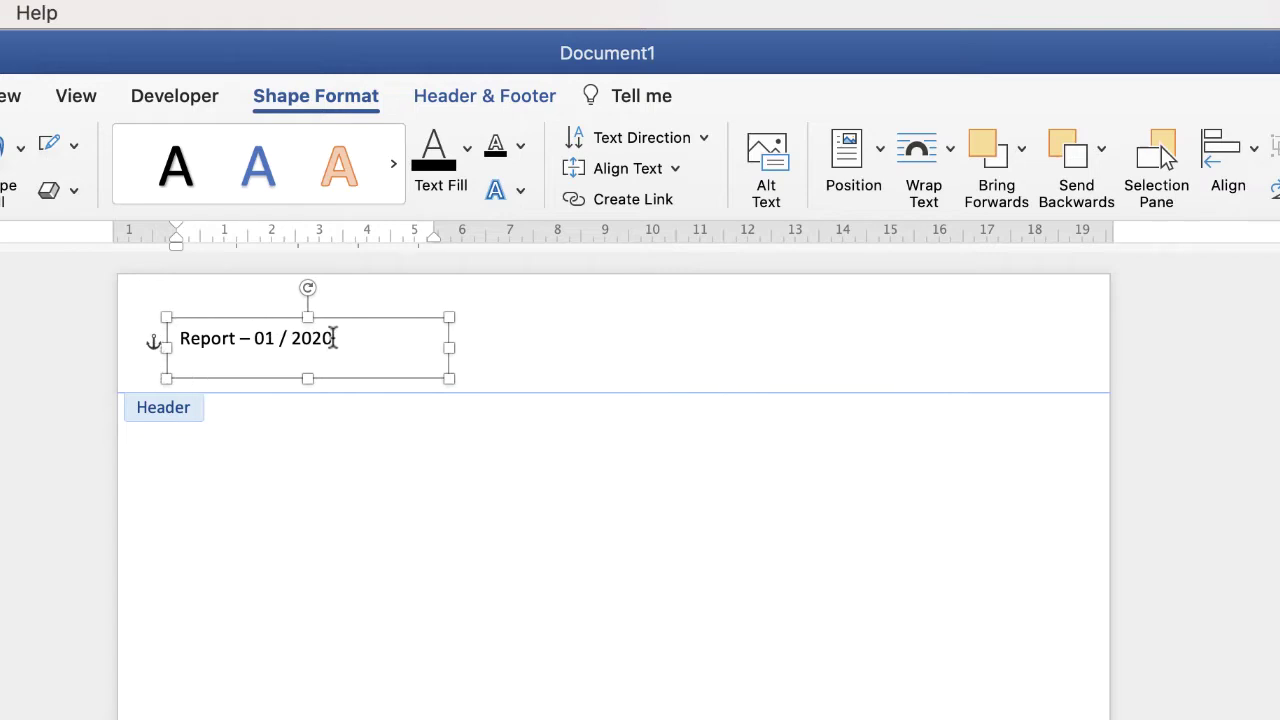
Apply the Andale Mono font to 'Report – 01 / 2020', then leave and reopen the header
left_click_drag(334, 338, 181, 338)
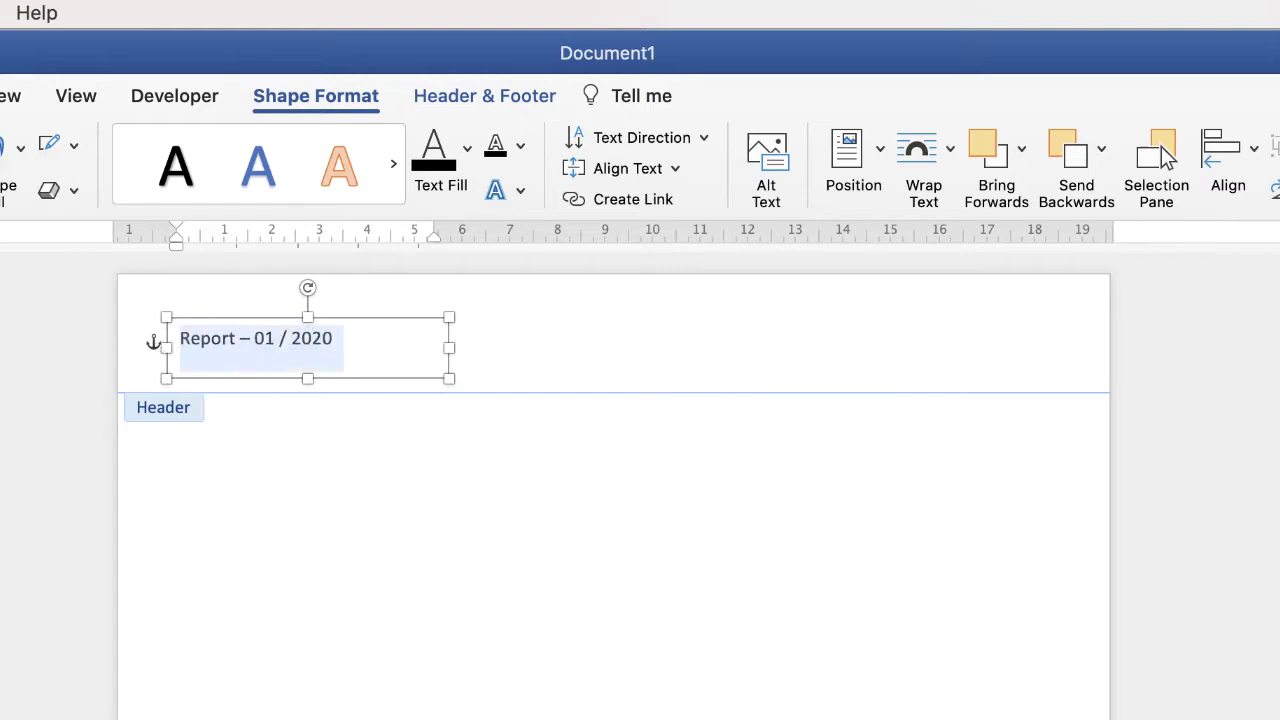
left_click(46, 95)
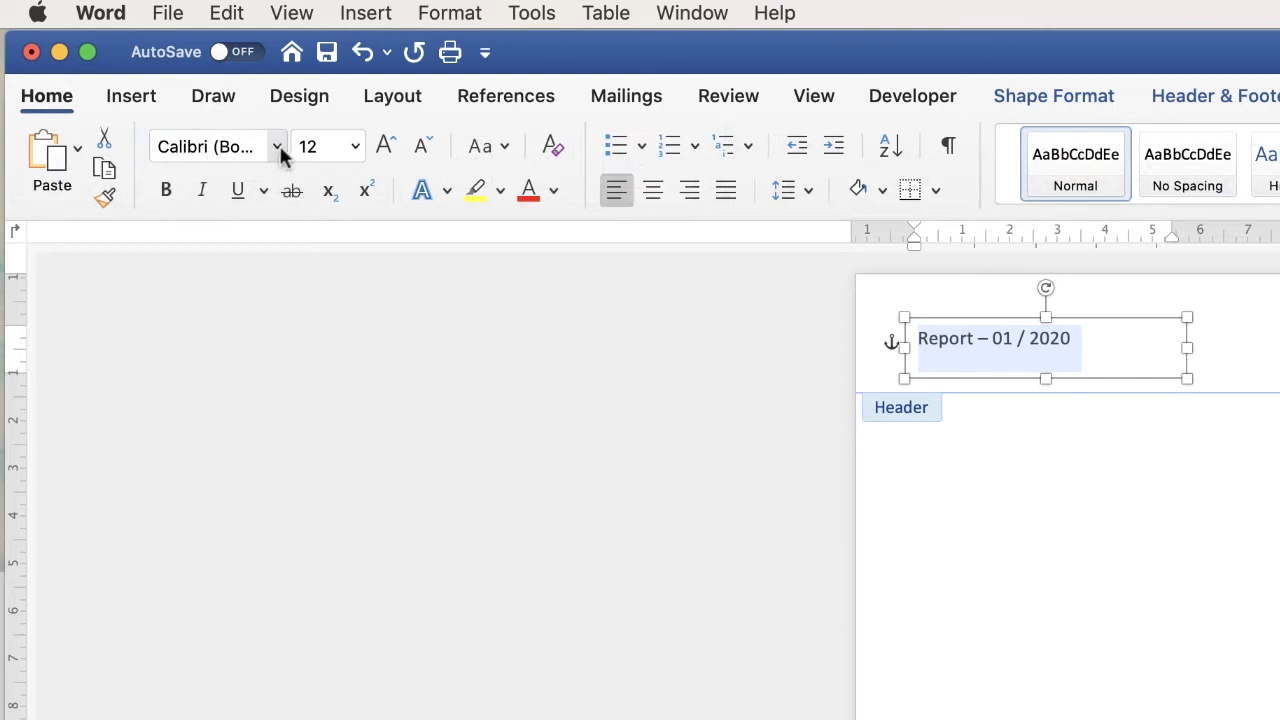
left_click(277, 147)
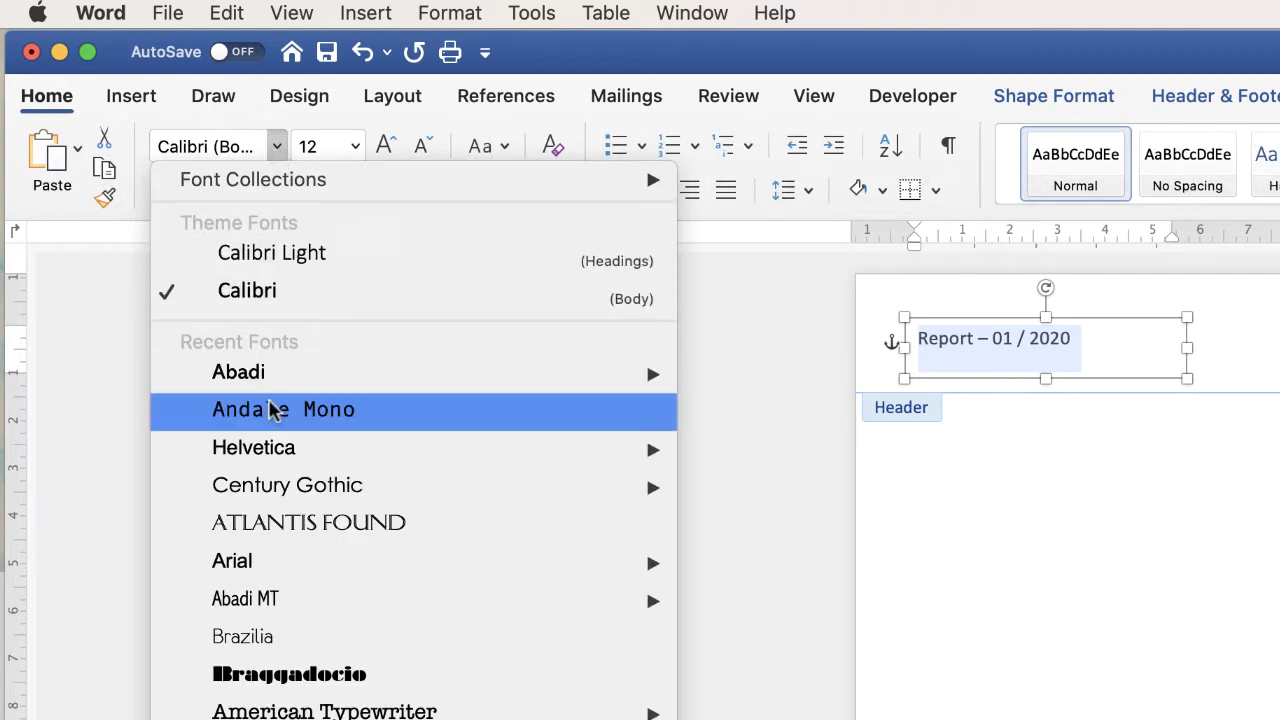
left_click(230, 410)
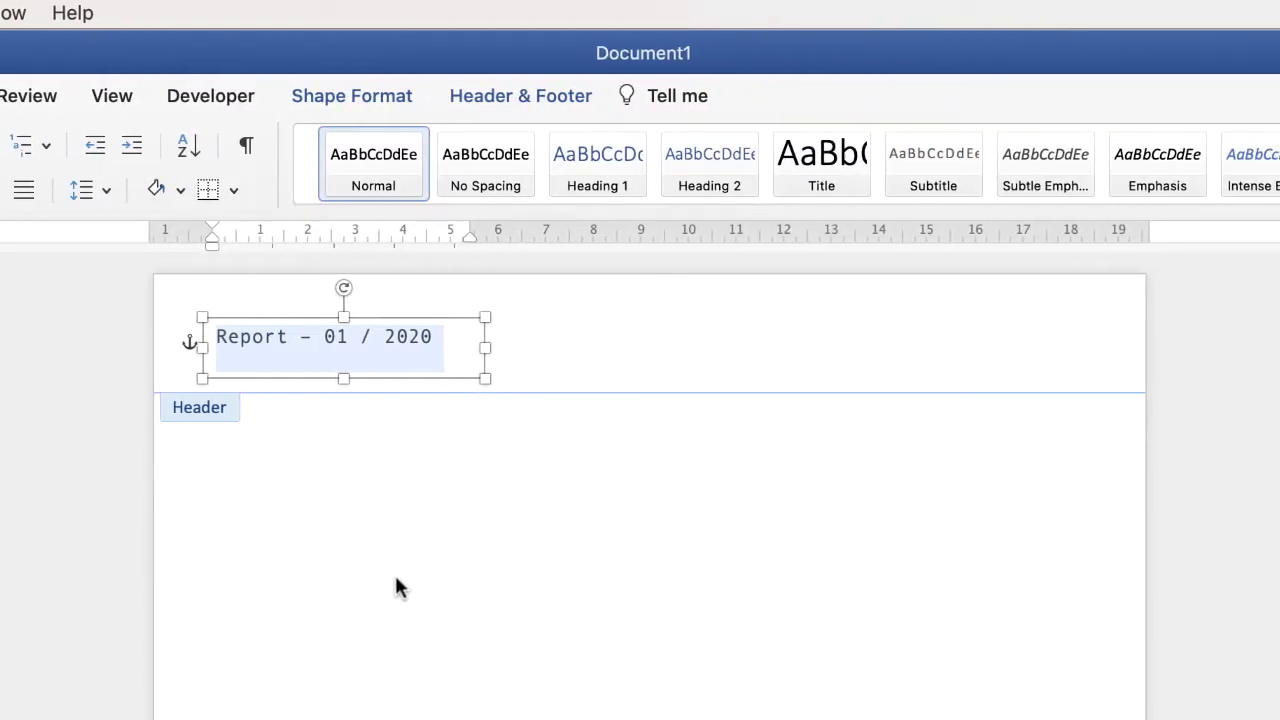
double_click(358, 513)
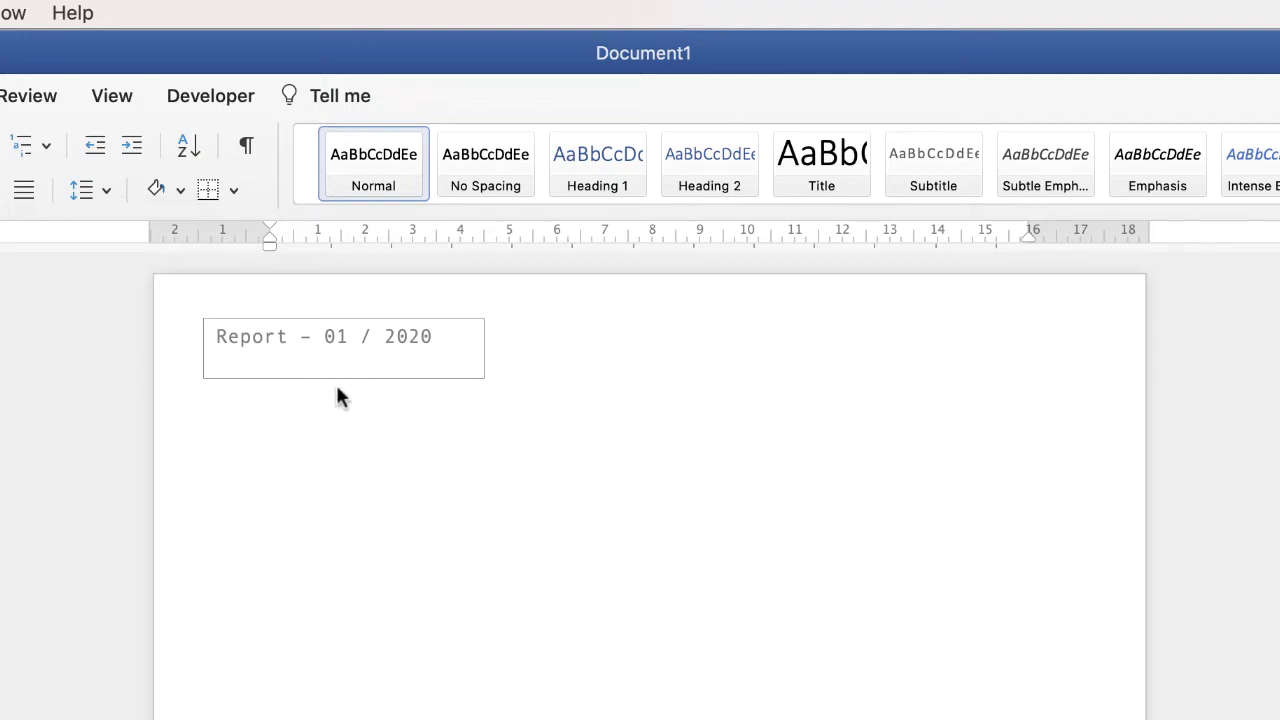
double_click(501, 347)
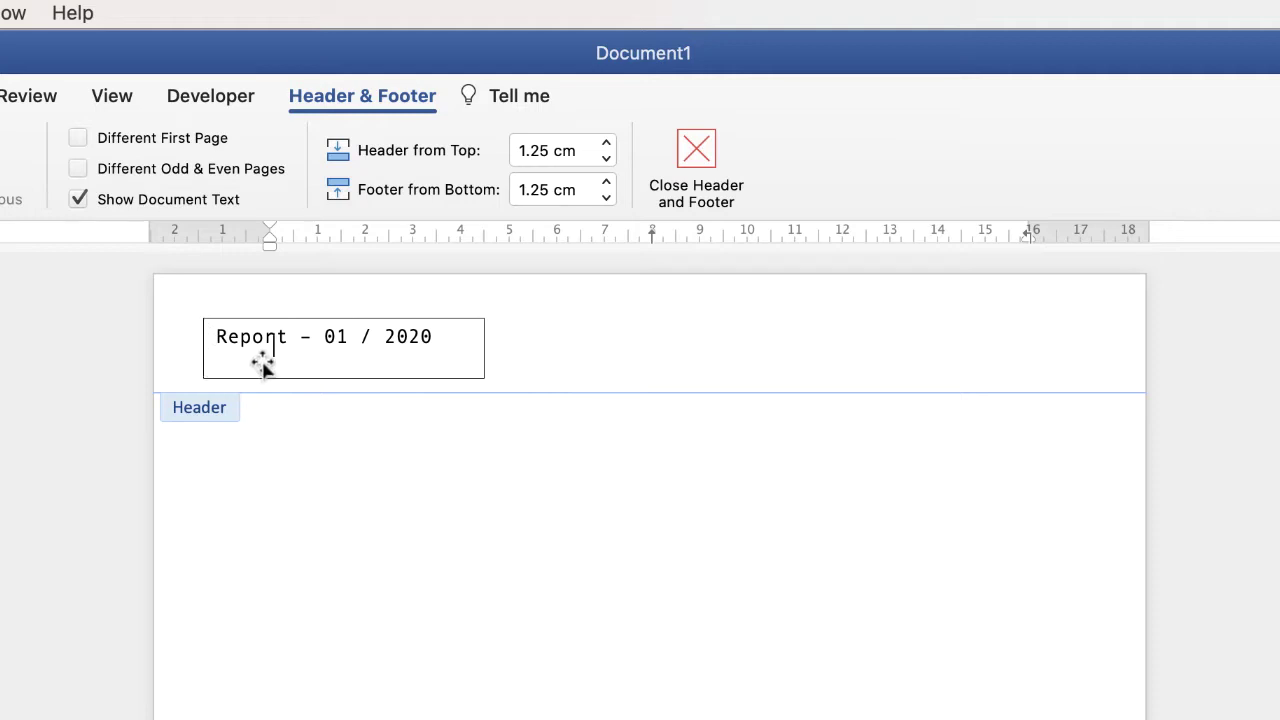
Set the Report text box to No Fill and No Outline so only its text shows
left_click(422, 358)
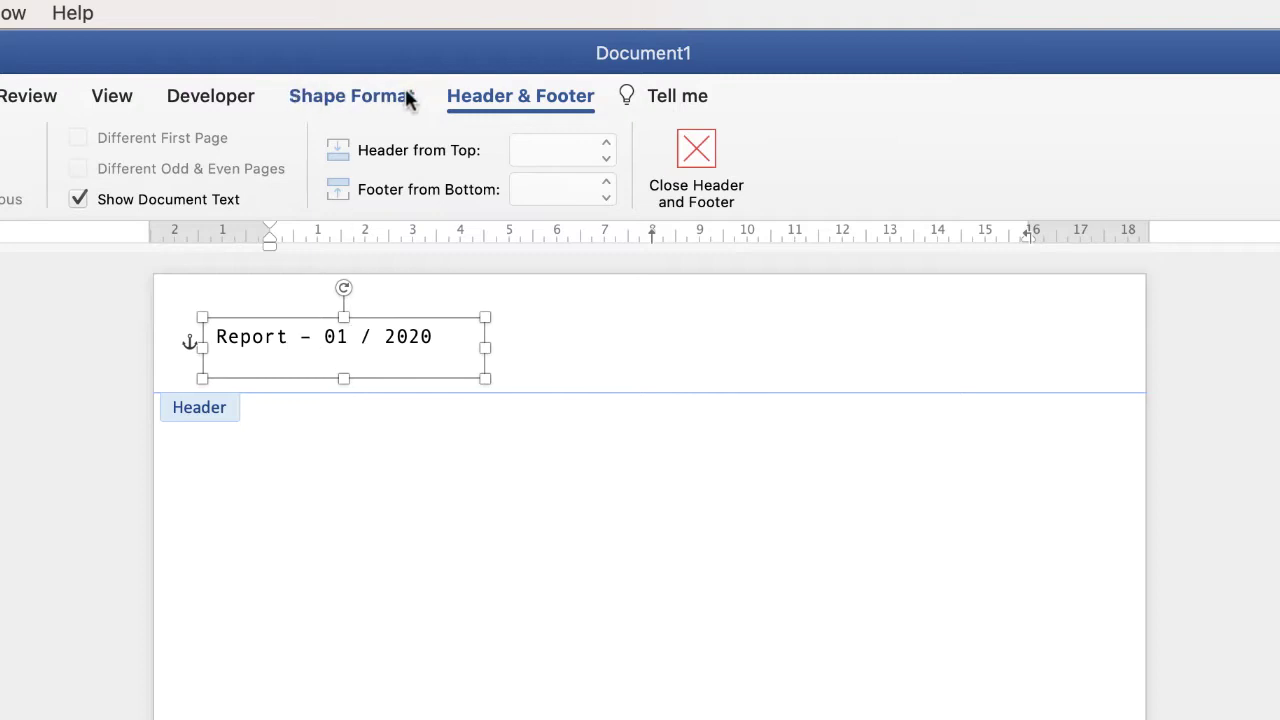
left_click(315, 95)
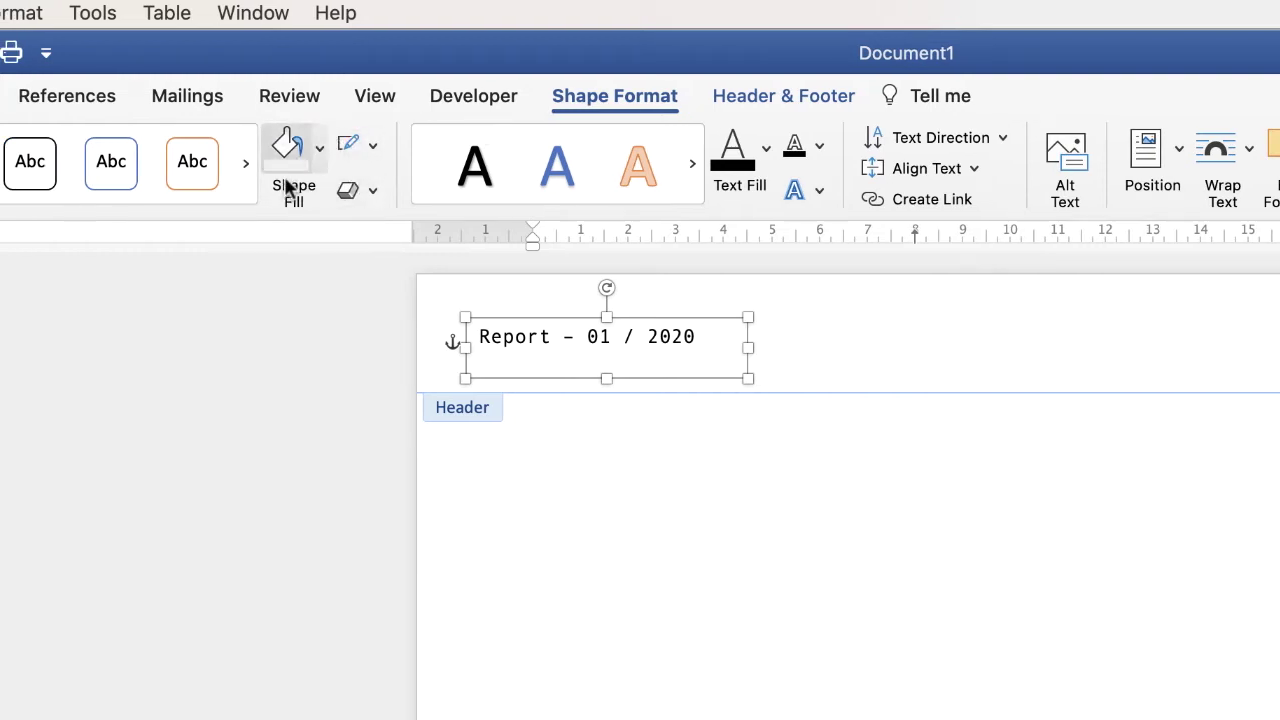
left_click(319, 150)
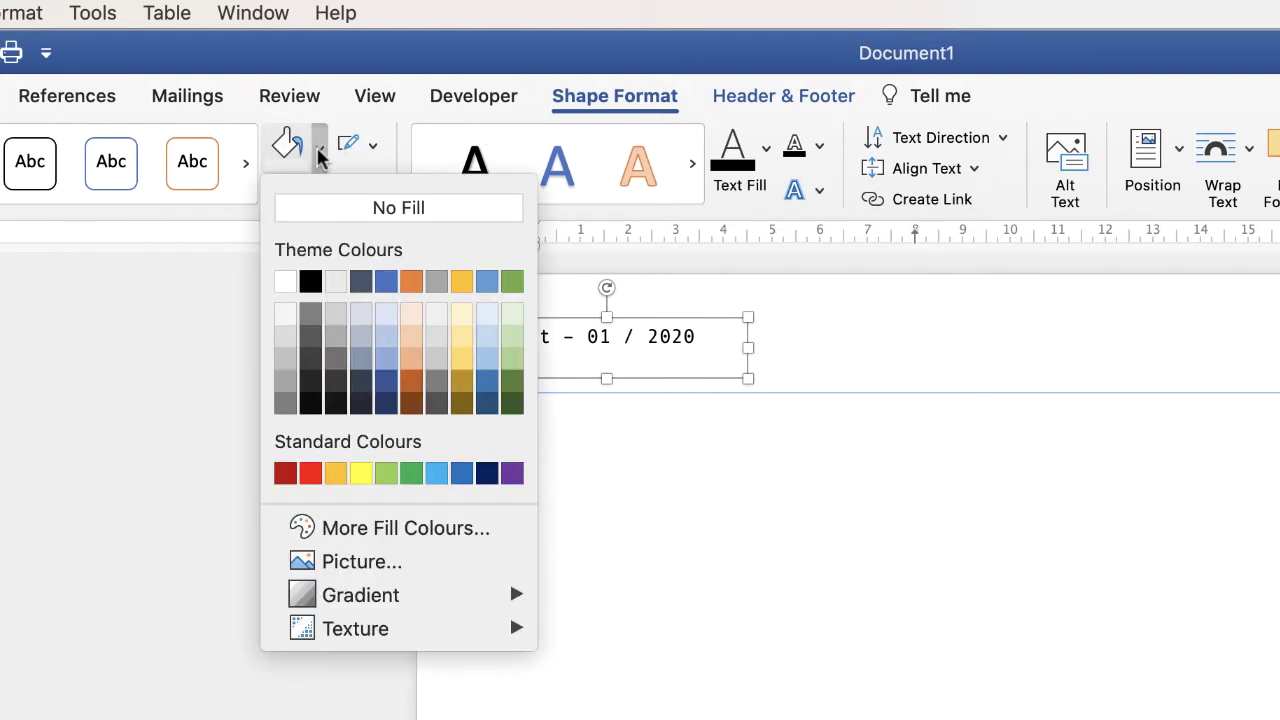
left_click(352, 210)
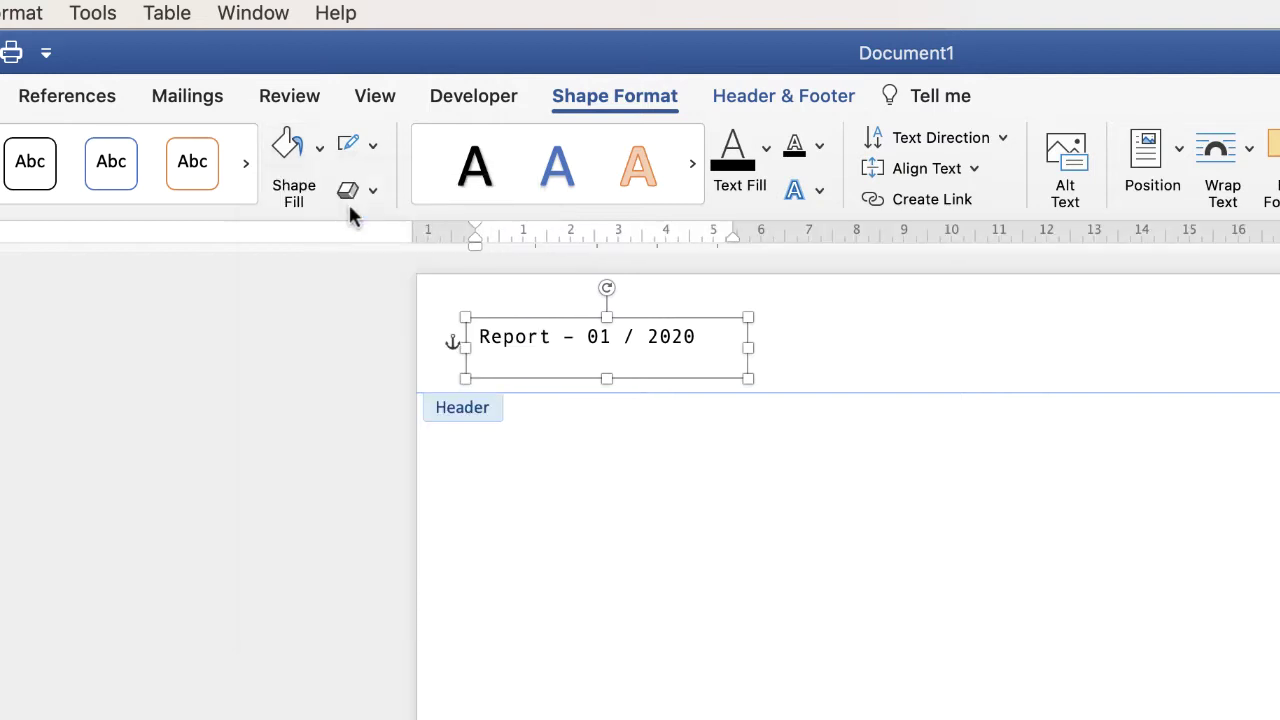
left_click(371, 147)
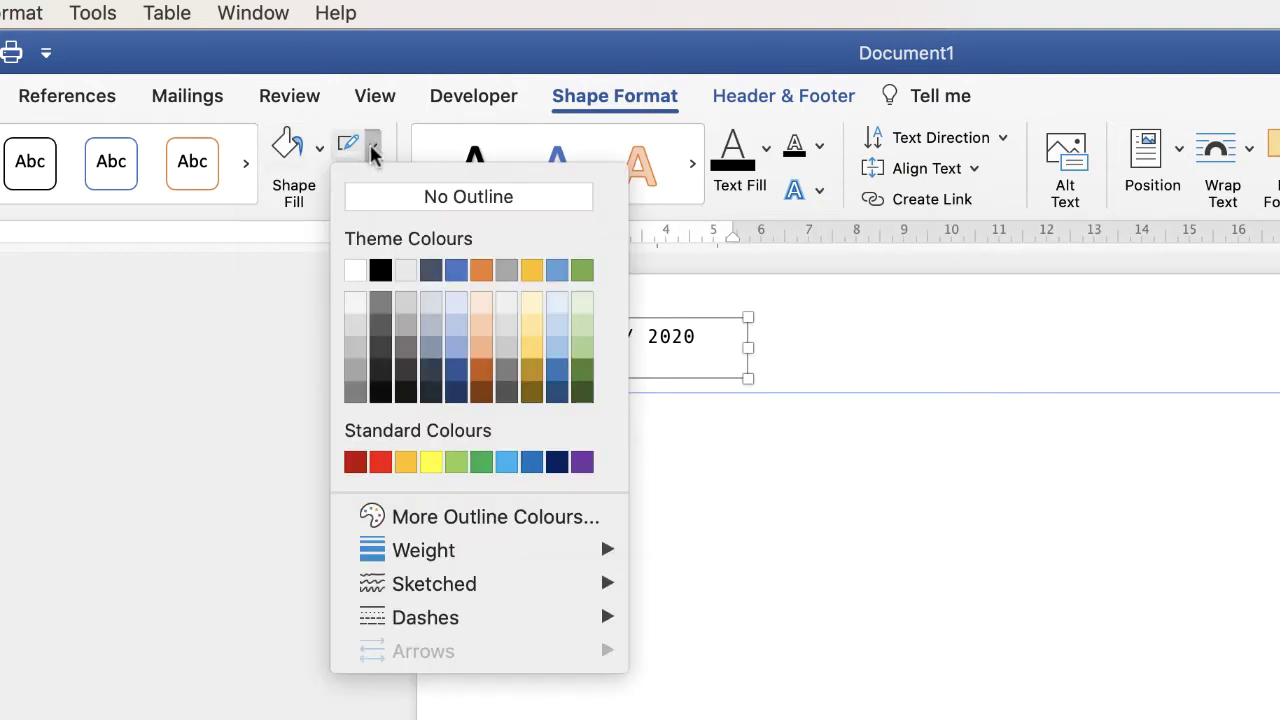
left_click(370, 200)
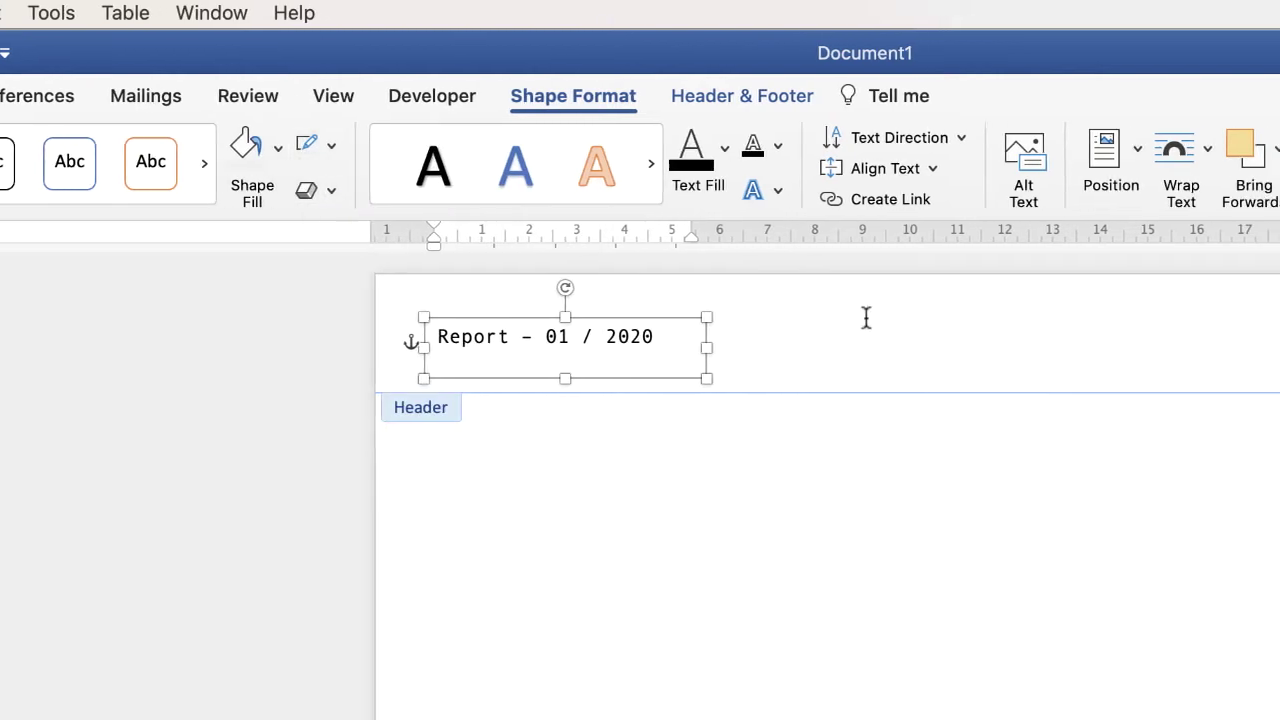
left_click(670, 337)
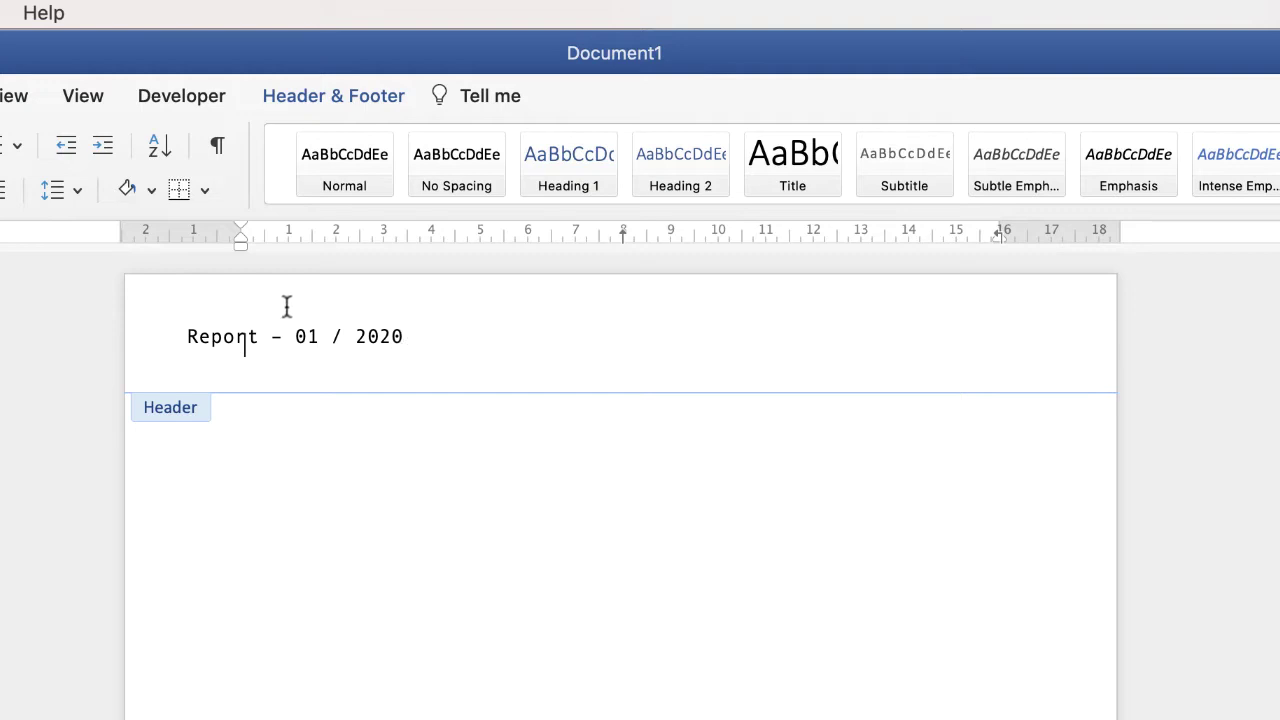
left_click(330, 338)
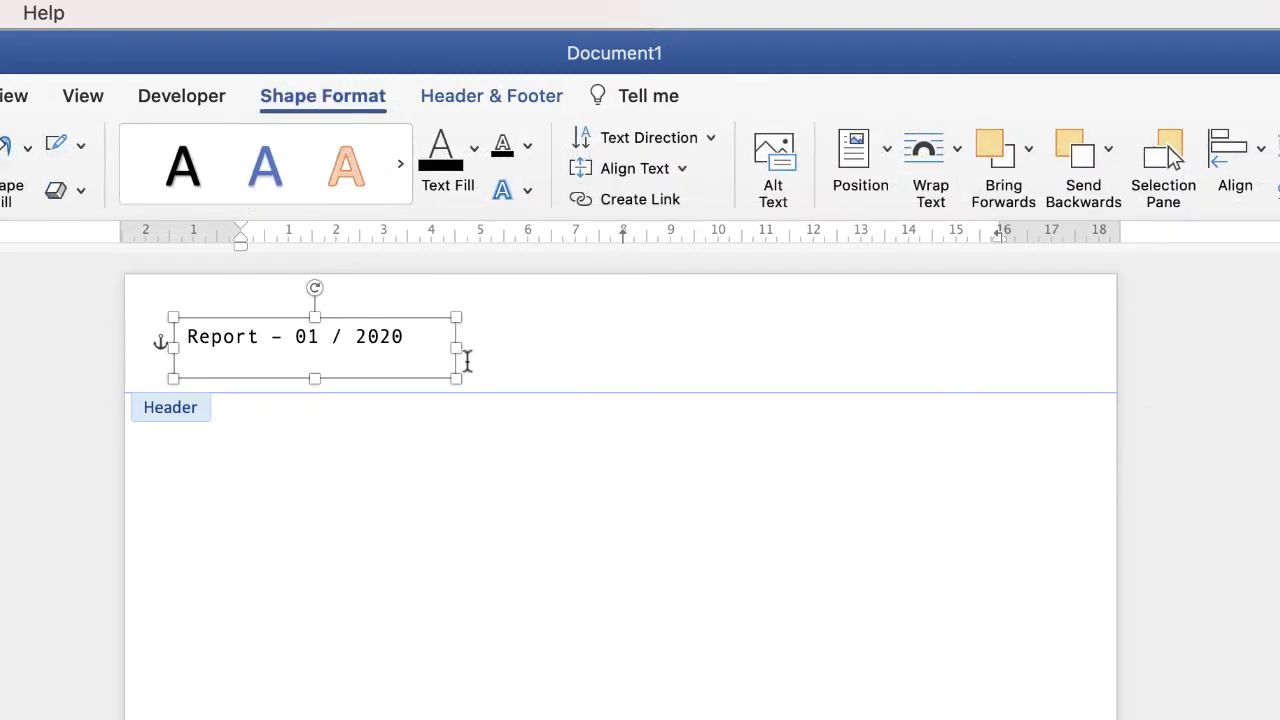
Shrink the Report text box to fit its line and place a pasted copy mid-header
mouse_move(452, 376)
left_mouse_down()
mouse_move(433, 347)
mouse_move(436, 360)
left_mouse_up()
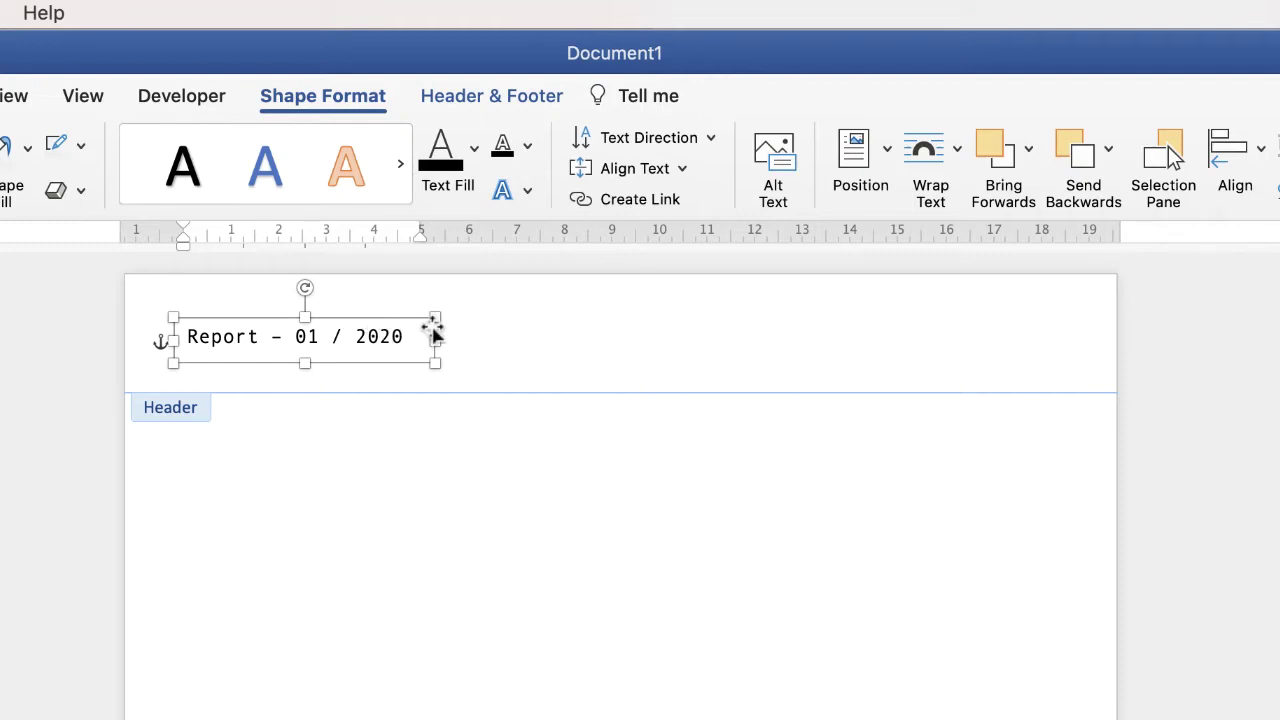
key("super+v")
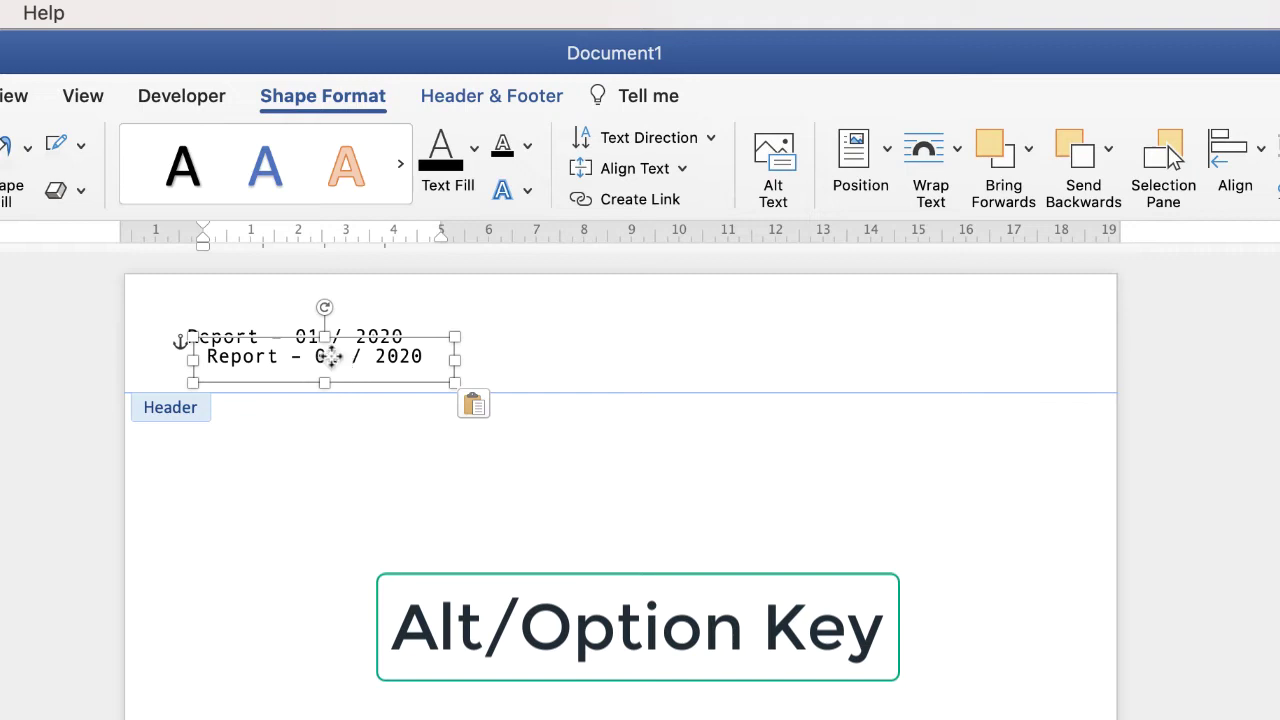
left_click_drag(340, 366, 630, 350)
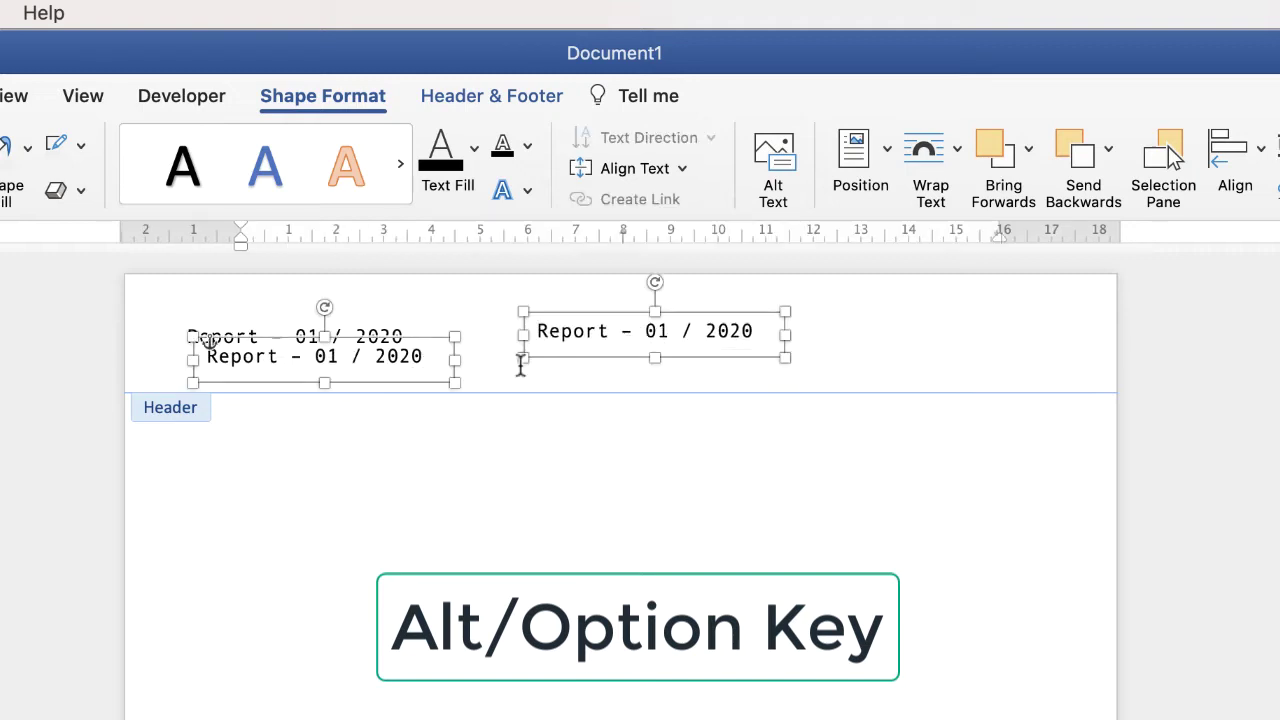
left_click(426, 366)
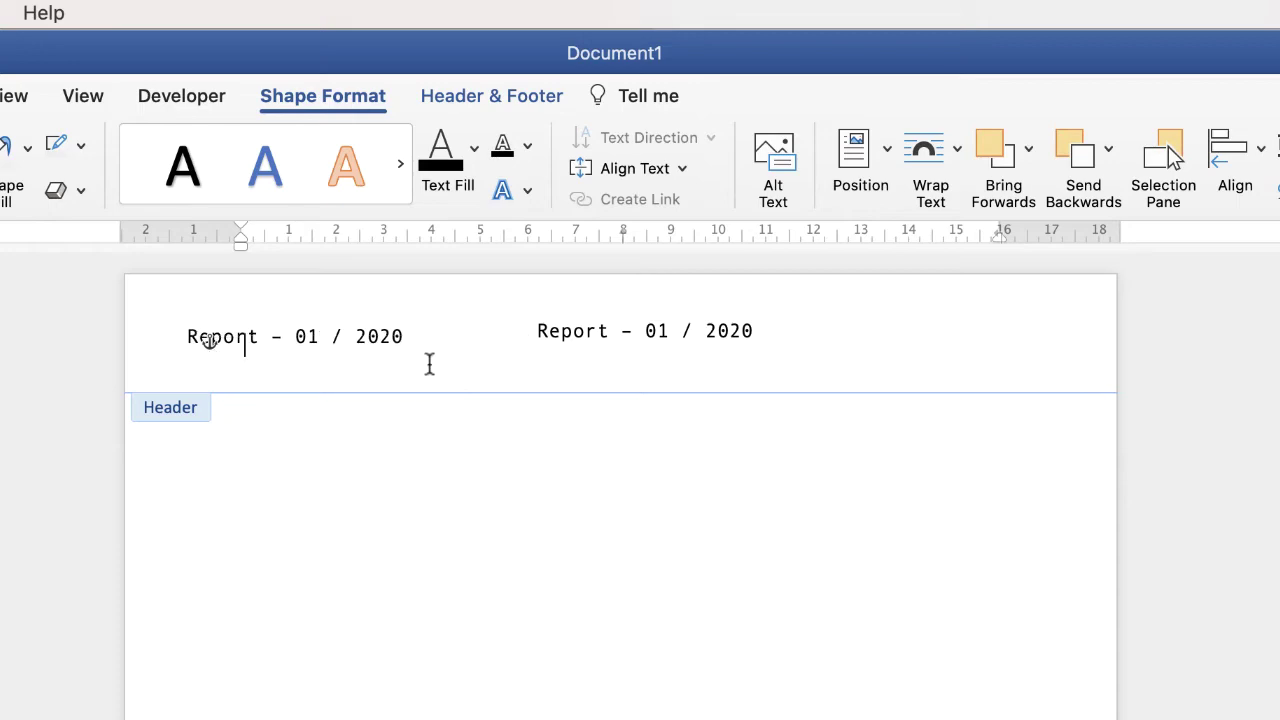
left_click(598, 338)
Replace the middle copy's text with 'Summary Section'
mouse_move(640, 337)
left_mouse_down()
mouse_move(589, 341)
mouse_move(624, 343)
left_mouse_up()
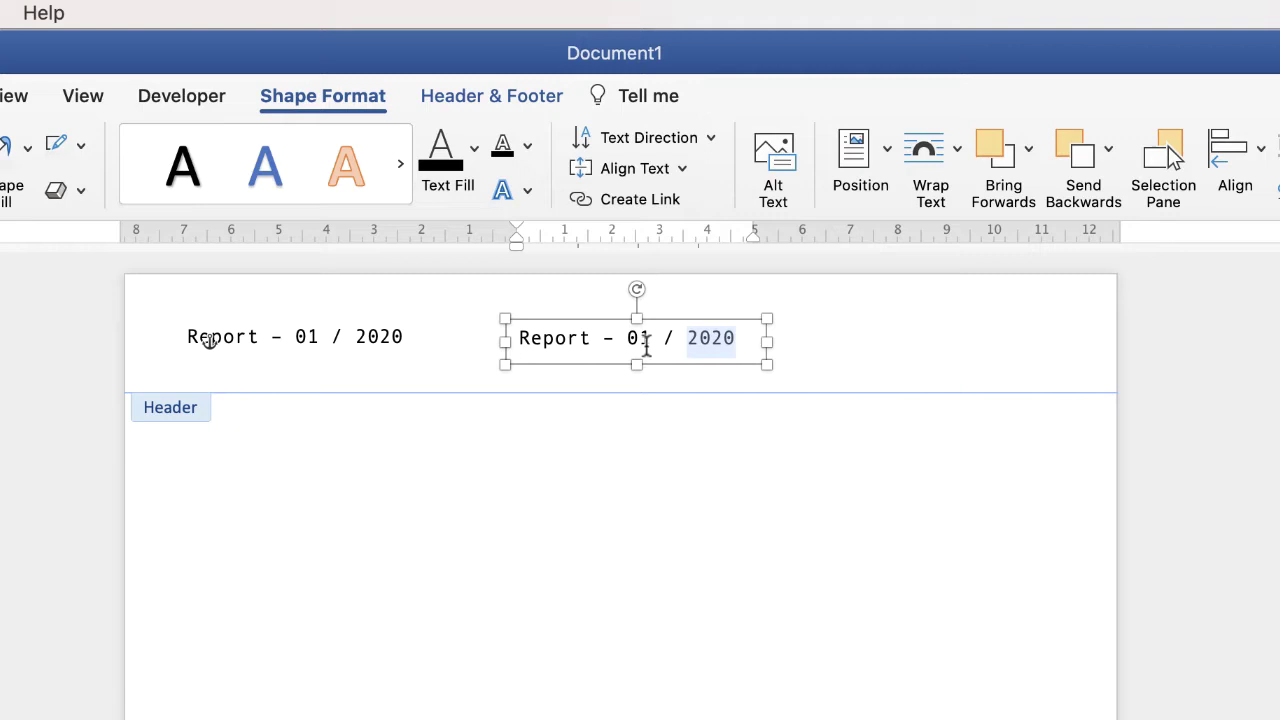
triple_click(647, 342)
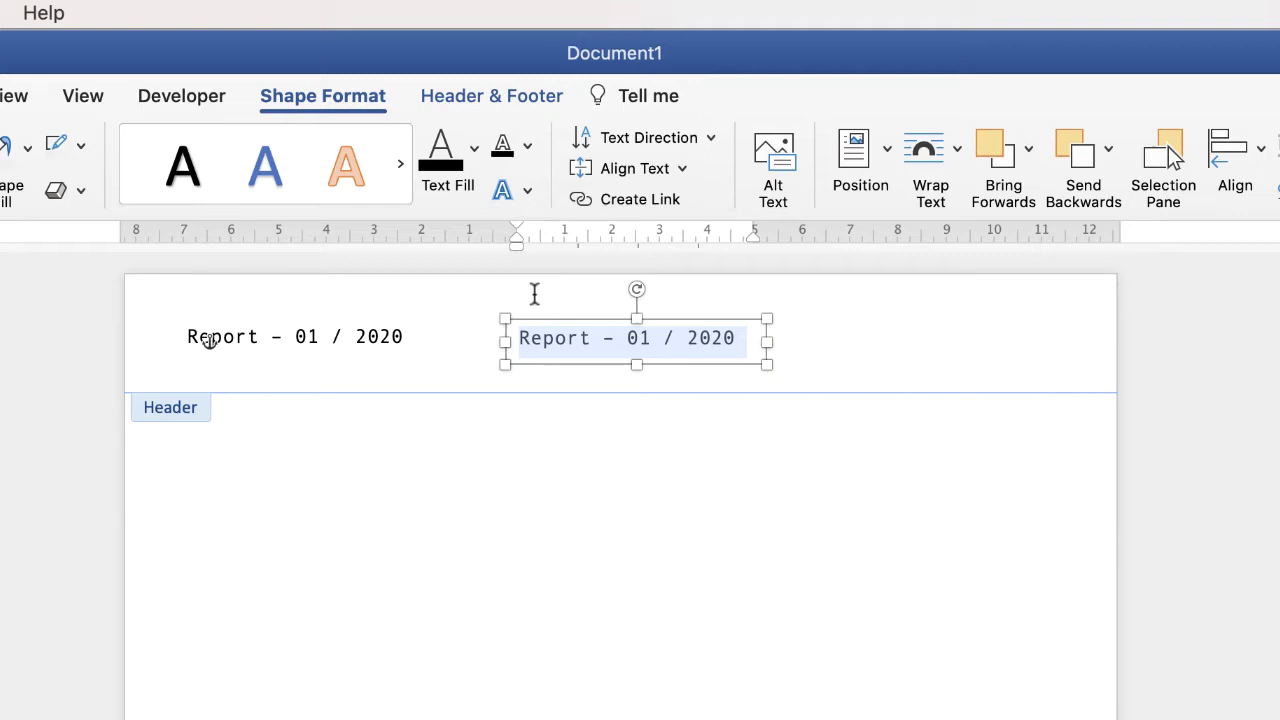
type("Summar")
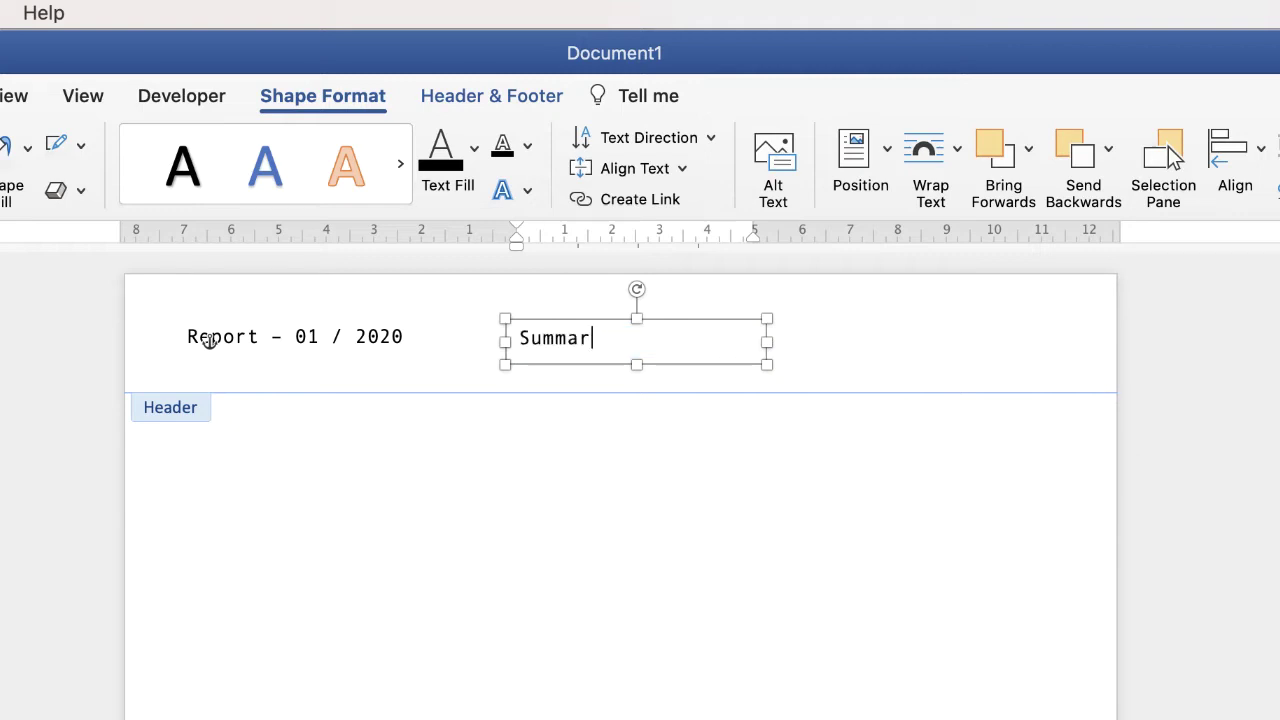
type("y Section")
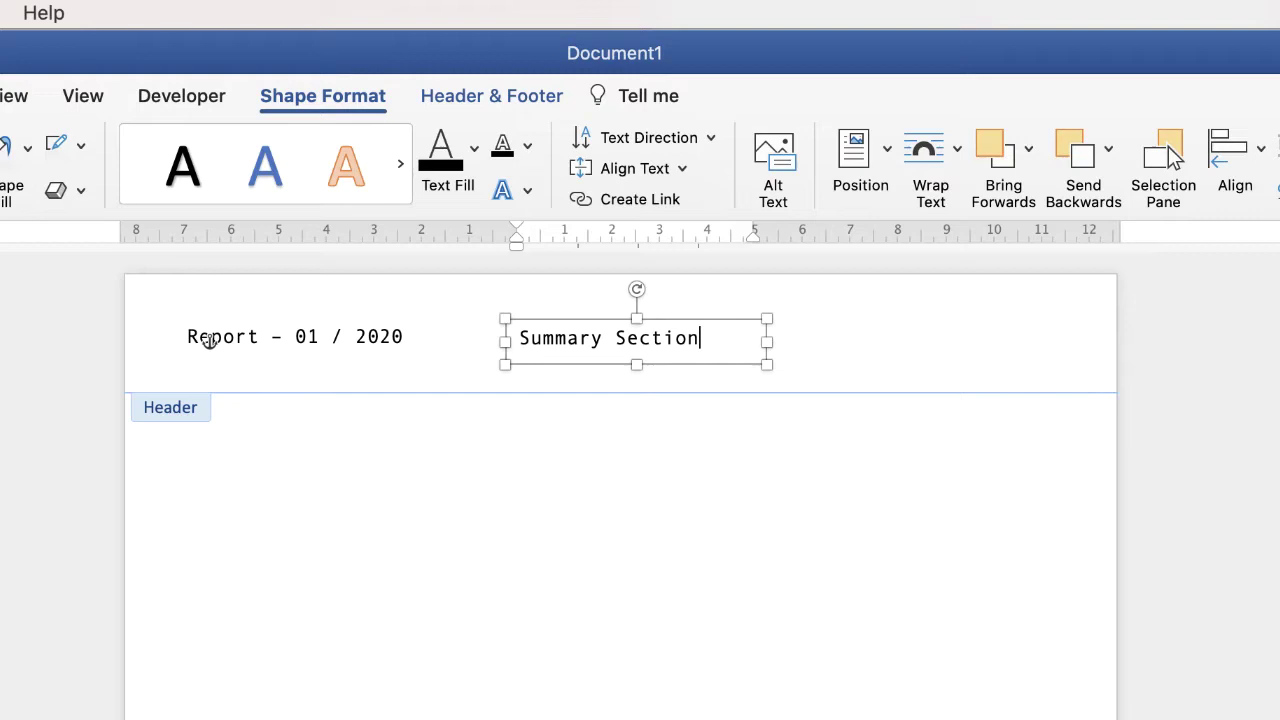
left_click(606, 337)
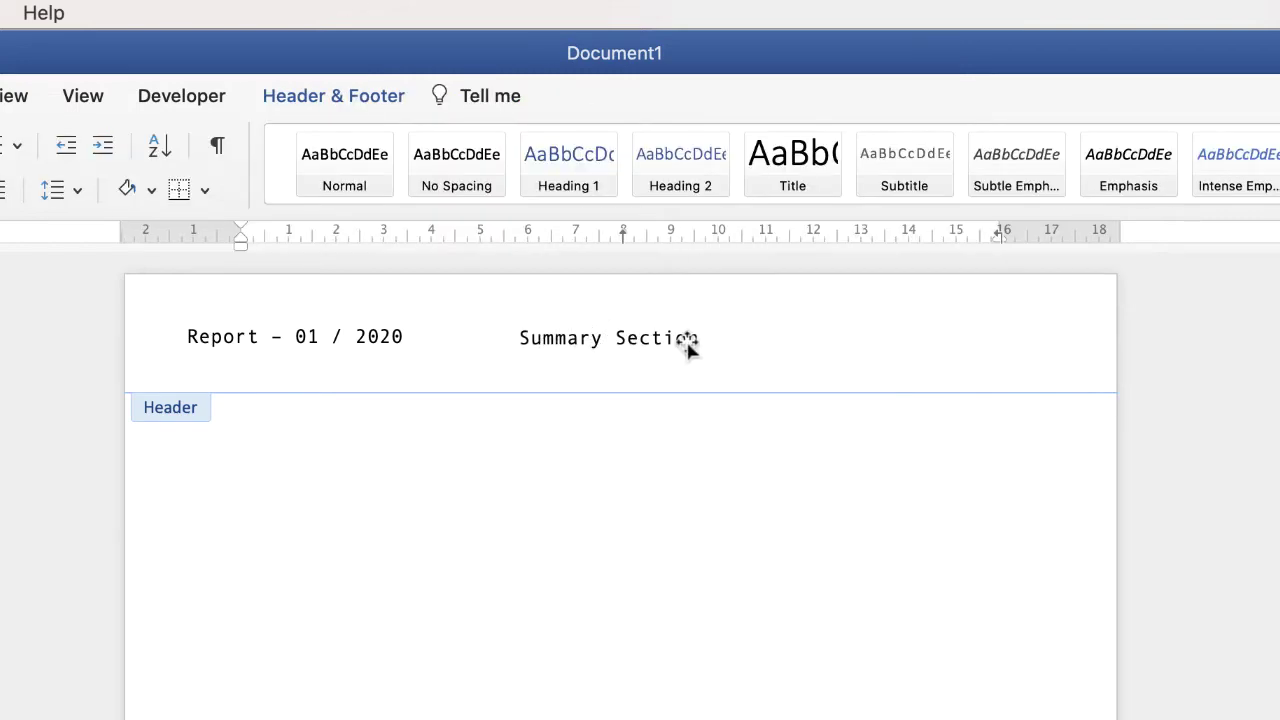
Centre the 'Summary Section' text inside its text box
left_click(589, 341)
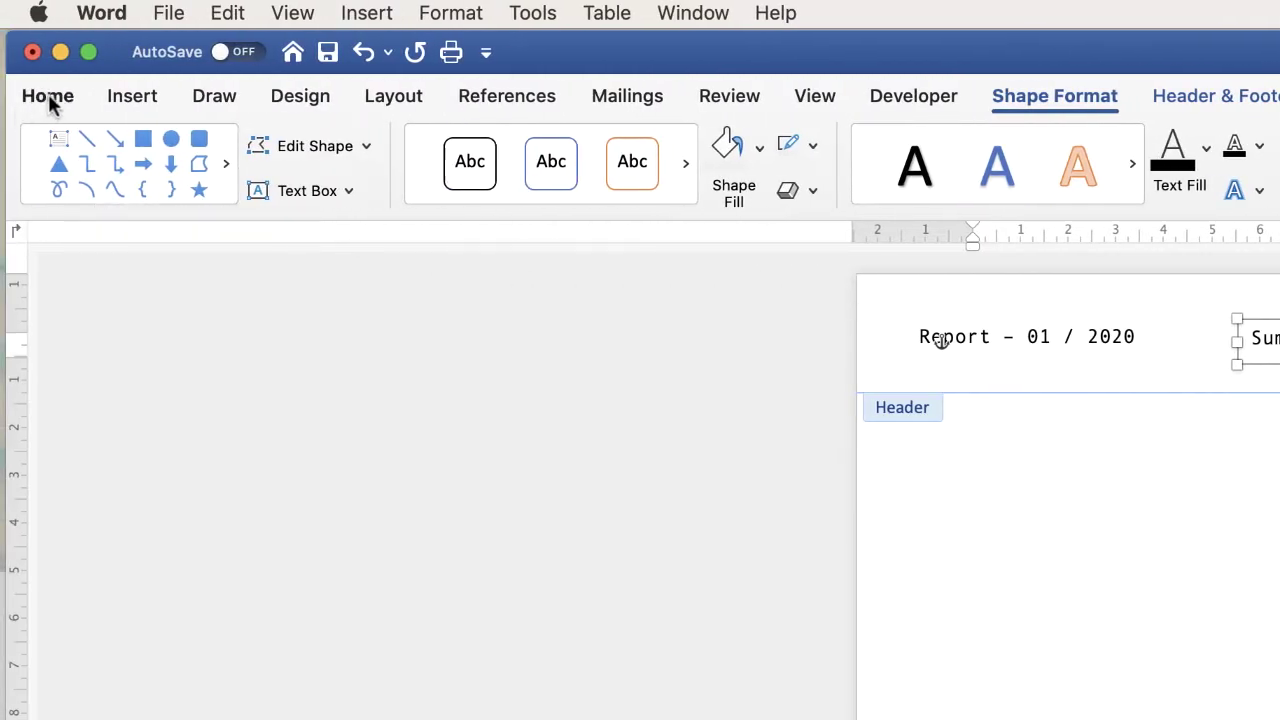
left_click(48, 94)
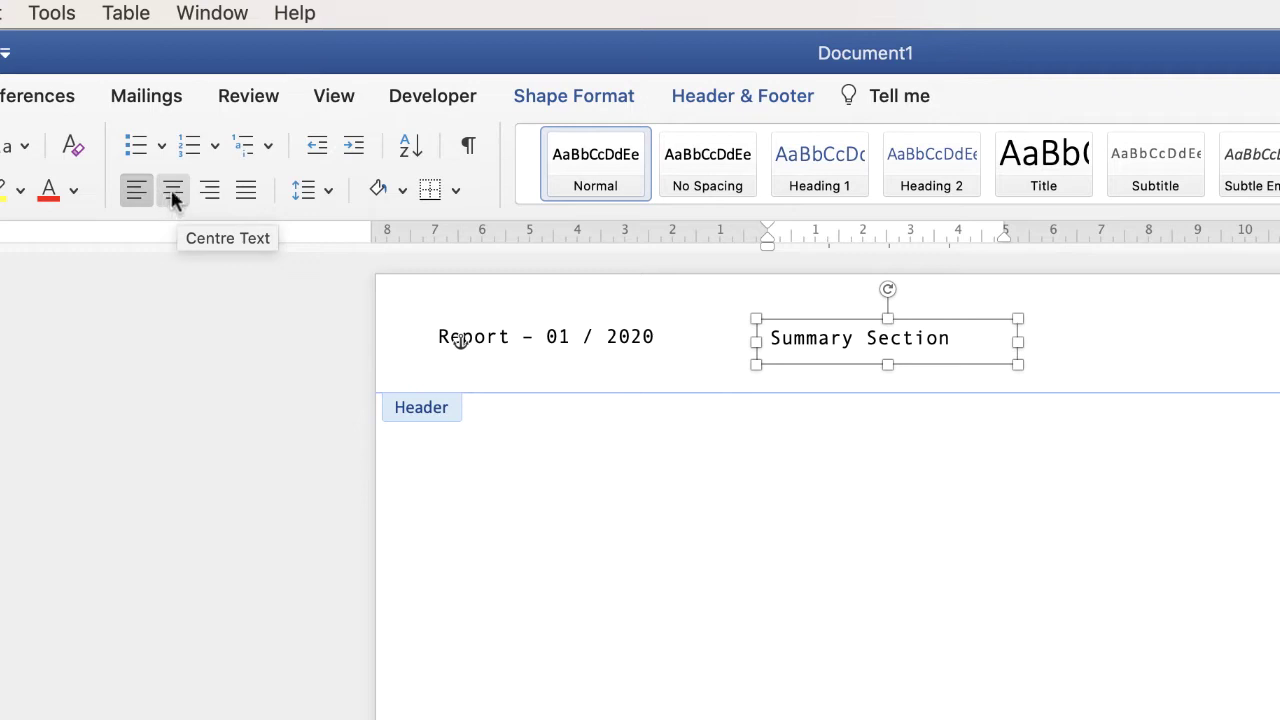
left_click(172, 195)
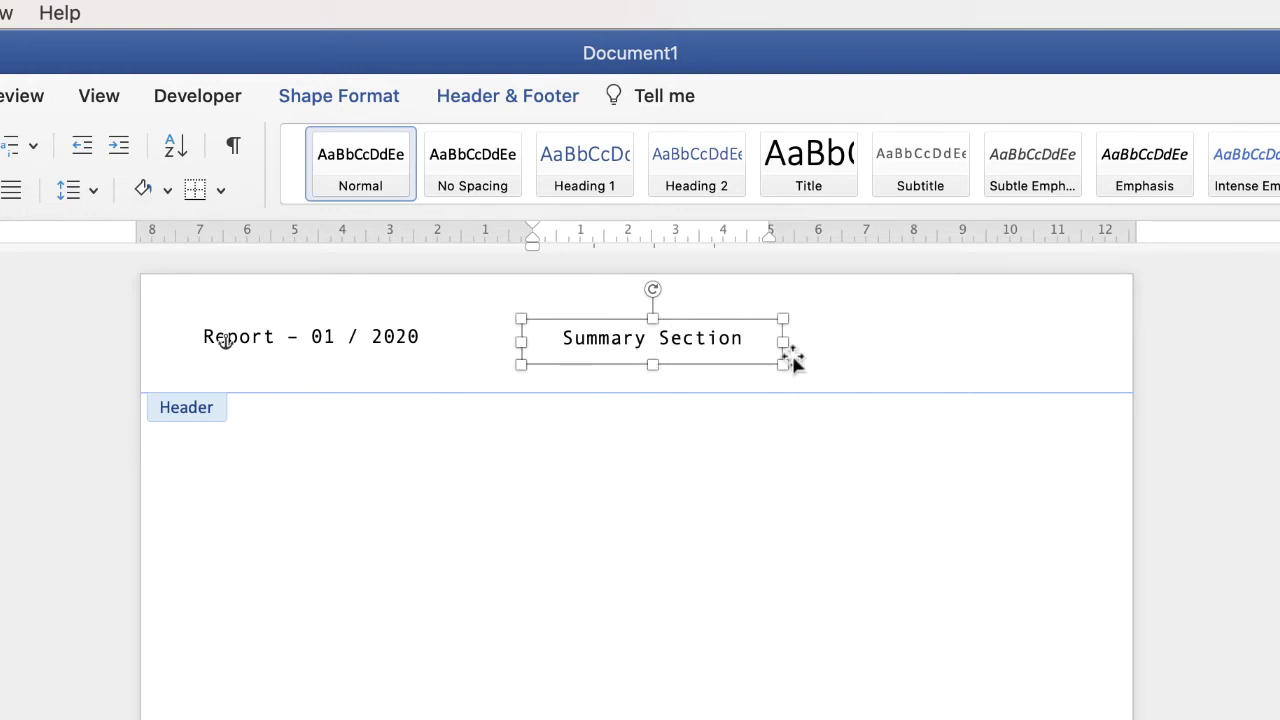
Align the Summary Section box to the horizontal centre between the header margins
left_click(367, 96)
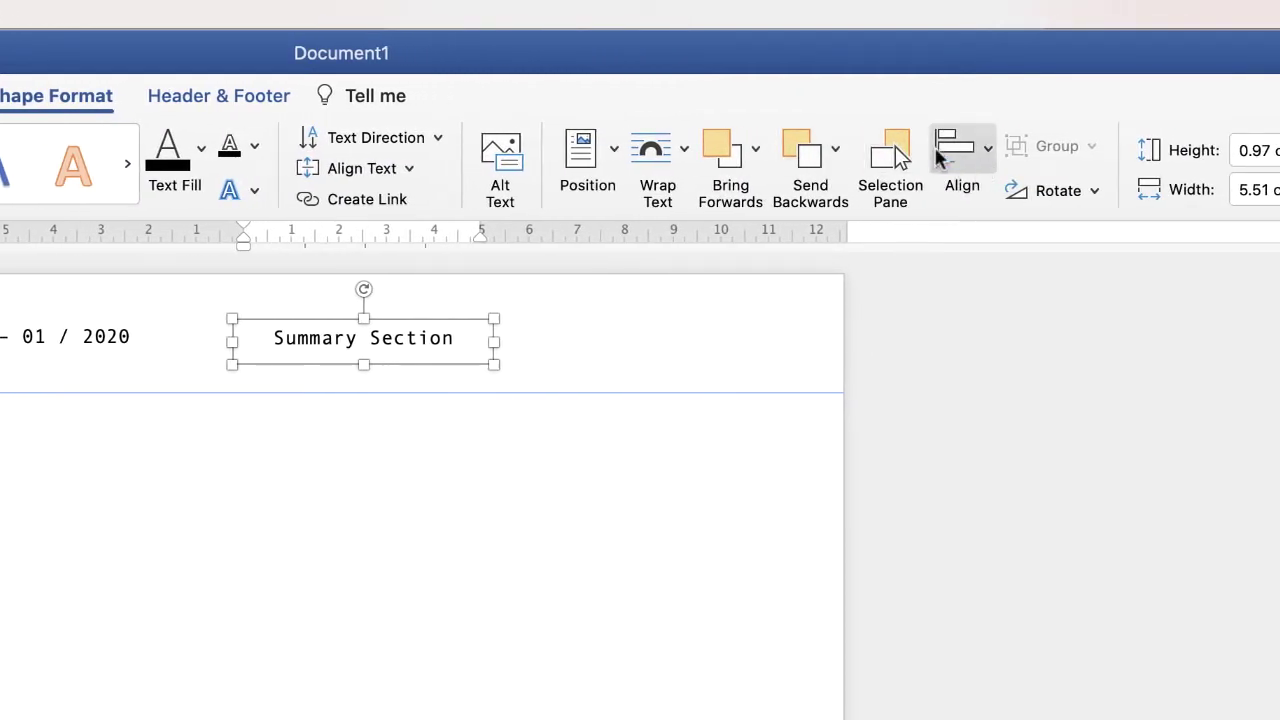
left_click(988, 150)
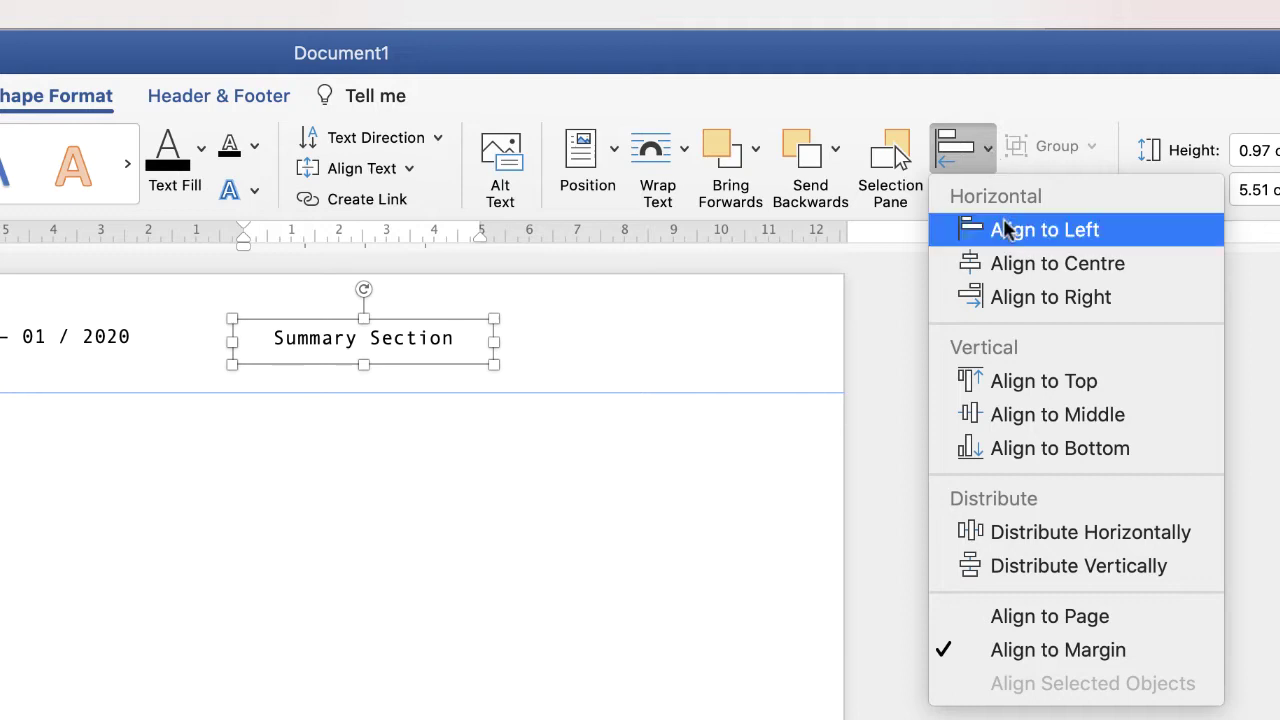
left_click(1076, 263)
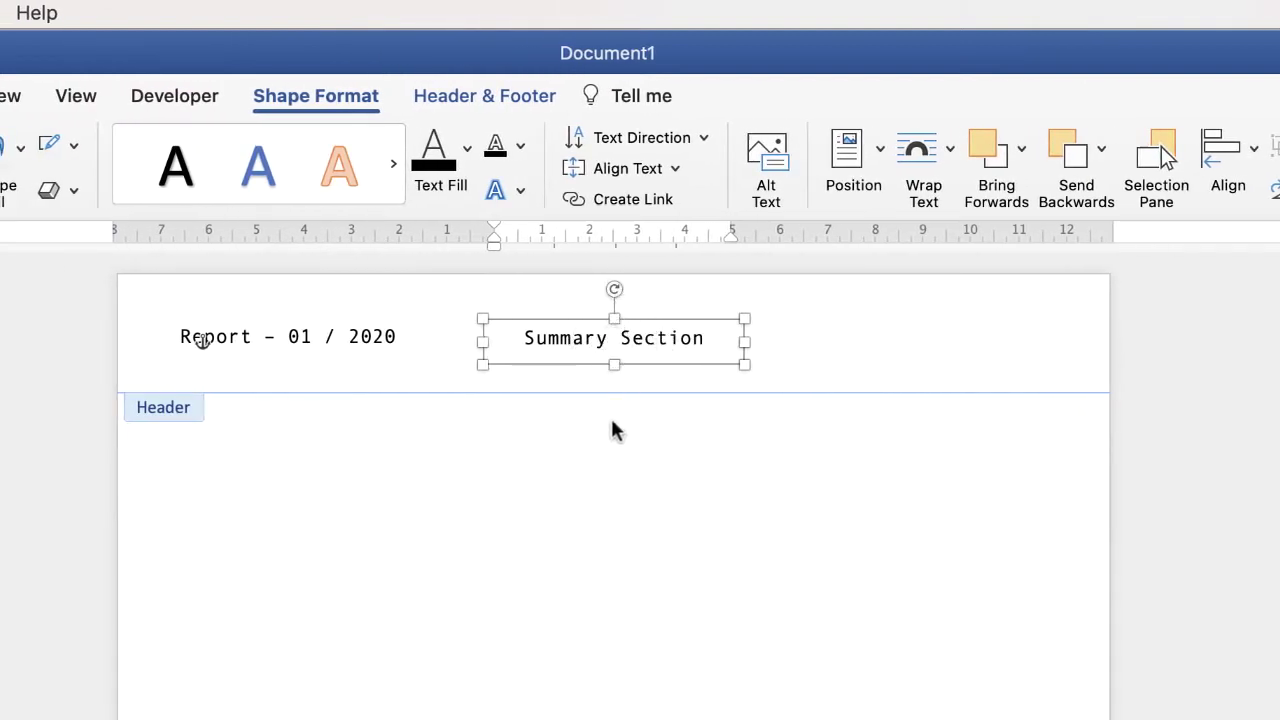
Align the Report – 01 / 2020 and Summary Section boxes on their vertical middles
left_click(805, 347)
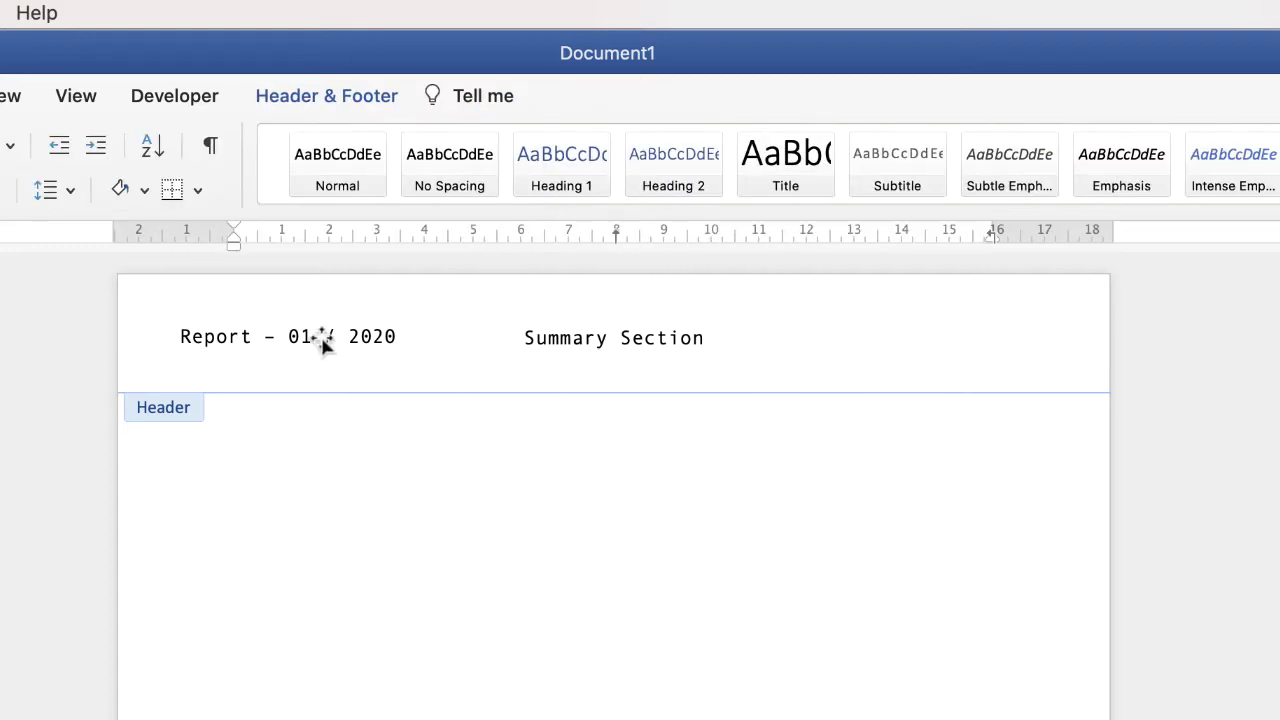
left_click(352, 337)
mouse_move(362, 337)
left_mouse_down()
mouse_move(362, 322)
mouse_move(365, 358)
mouse_move(363, 334)
left_mouse_up()
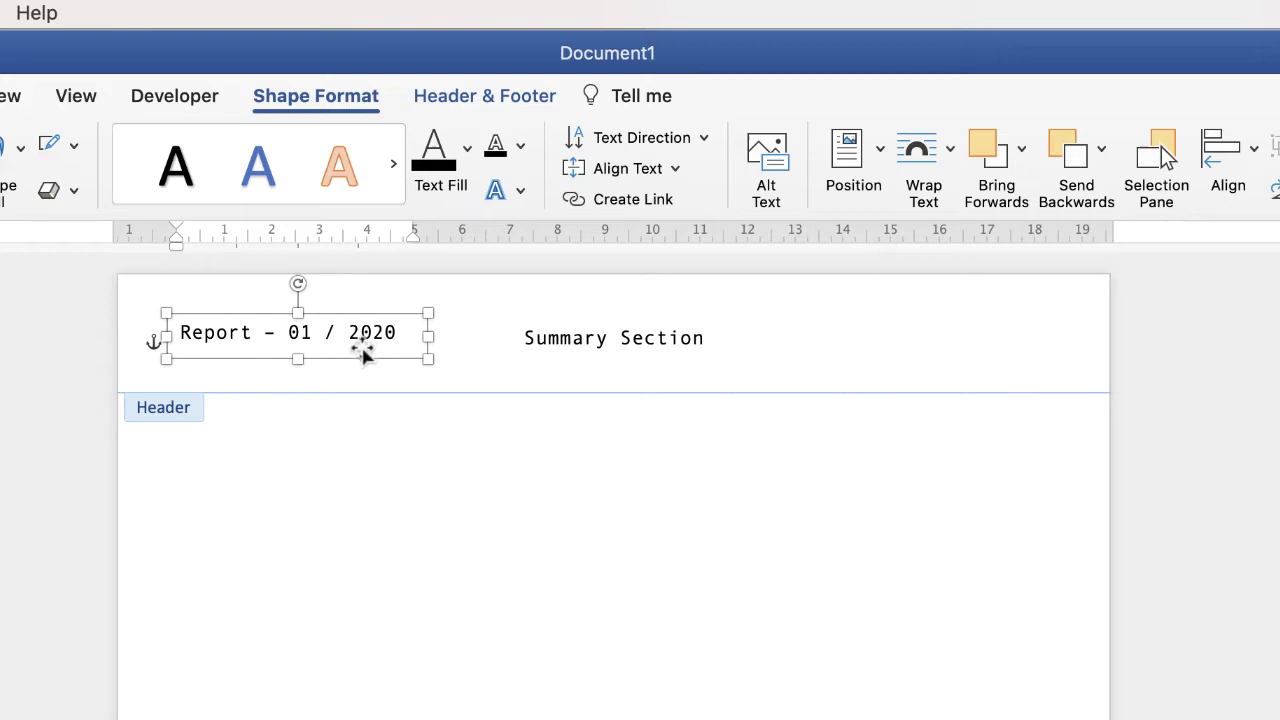
left_click(612, 338)
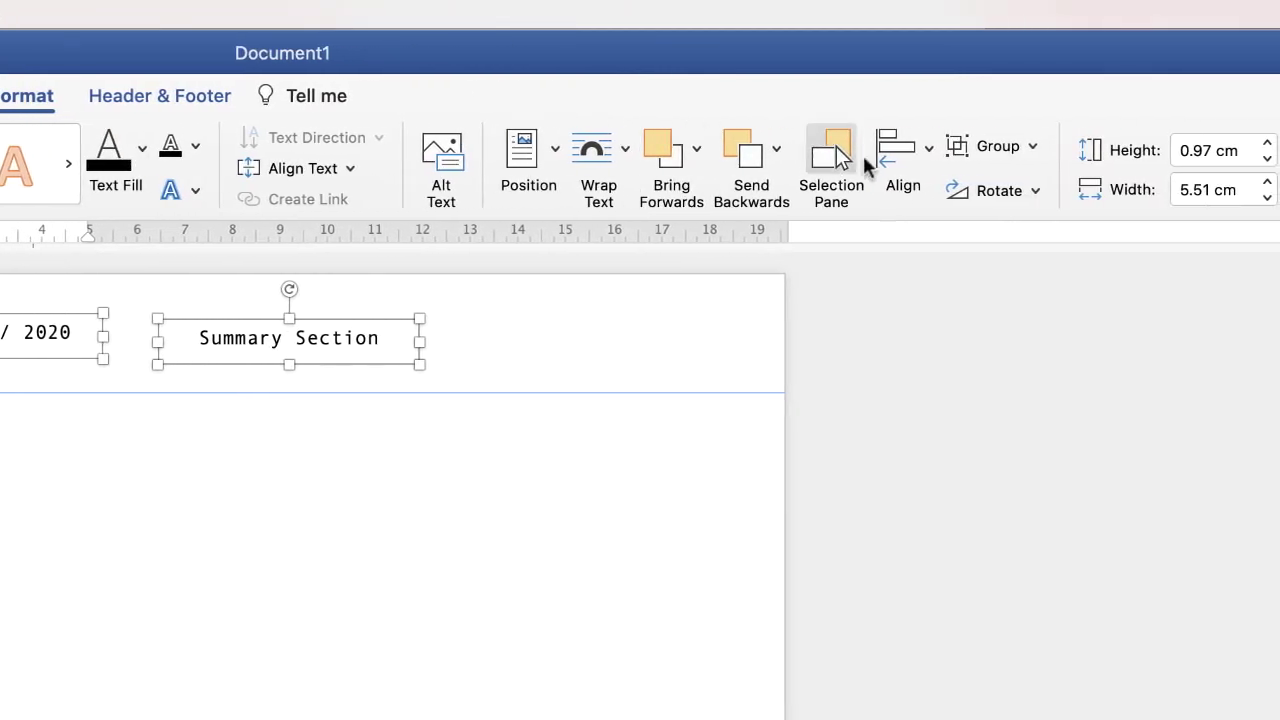
left_click(930, 147)
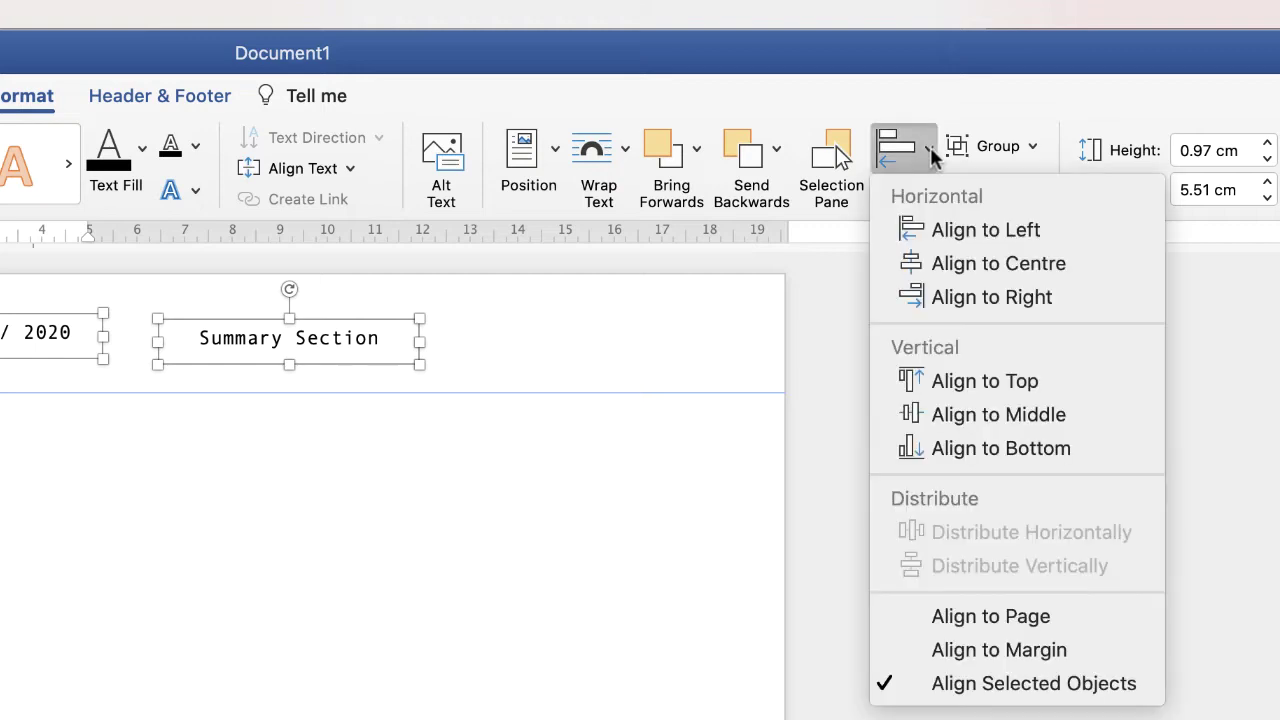
left_click(957, 413)
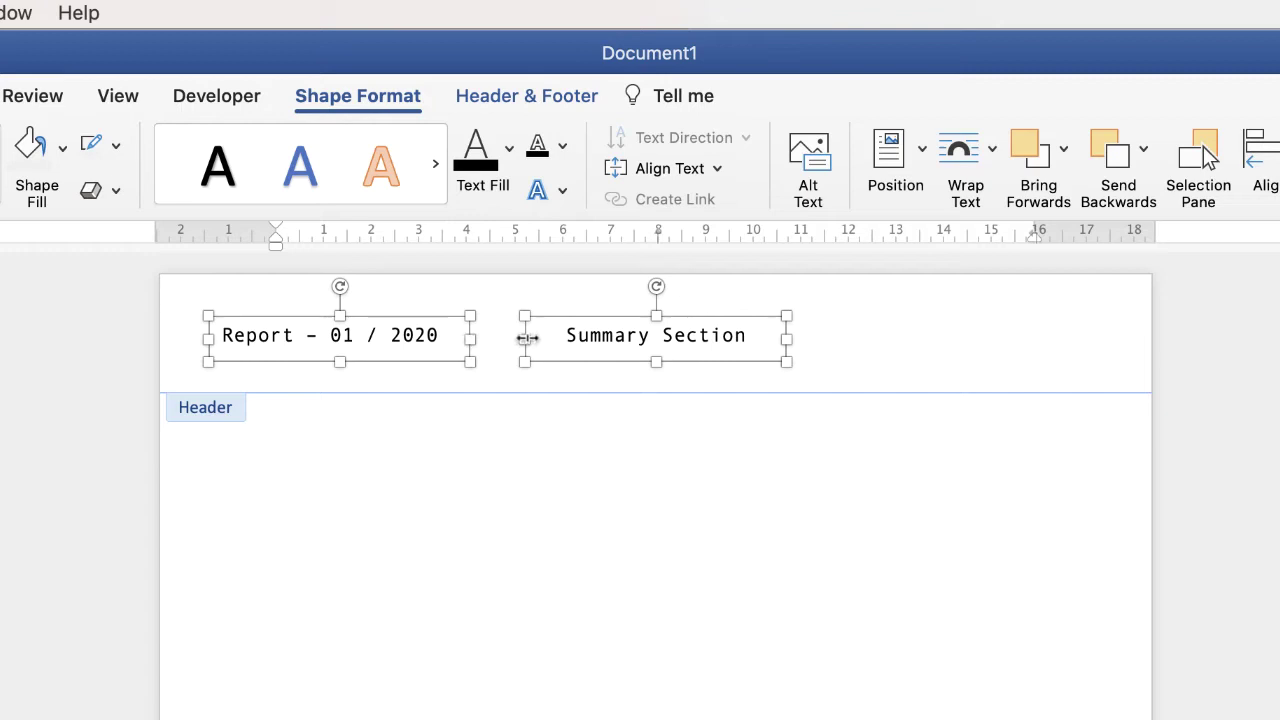
left_click(843, 346)
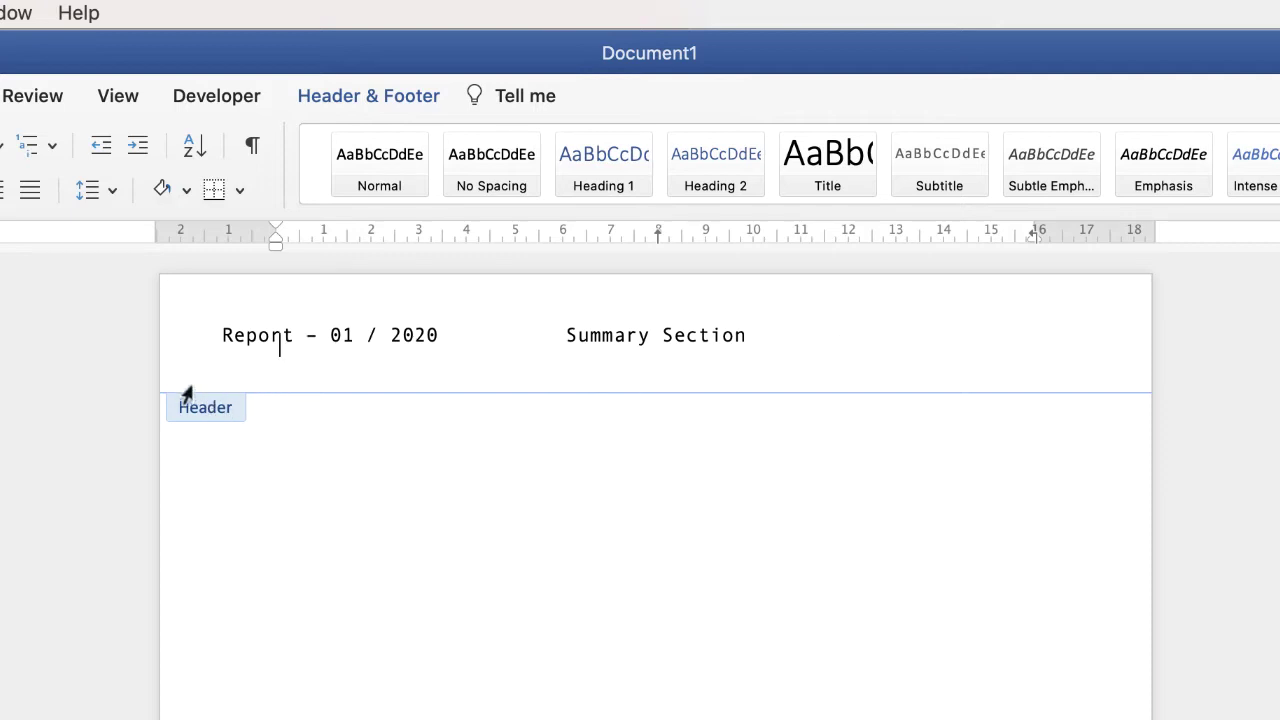
Insert Circle Logo.png into the header from file, undoing an accidental resize
left_click(130, 100)
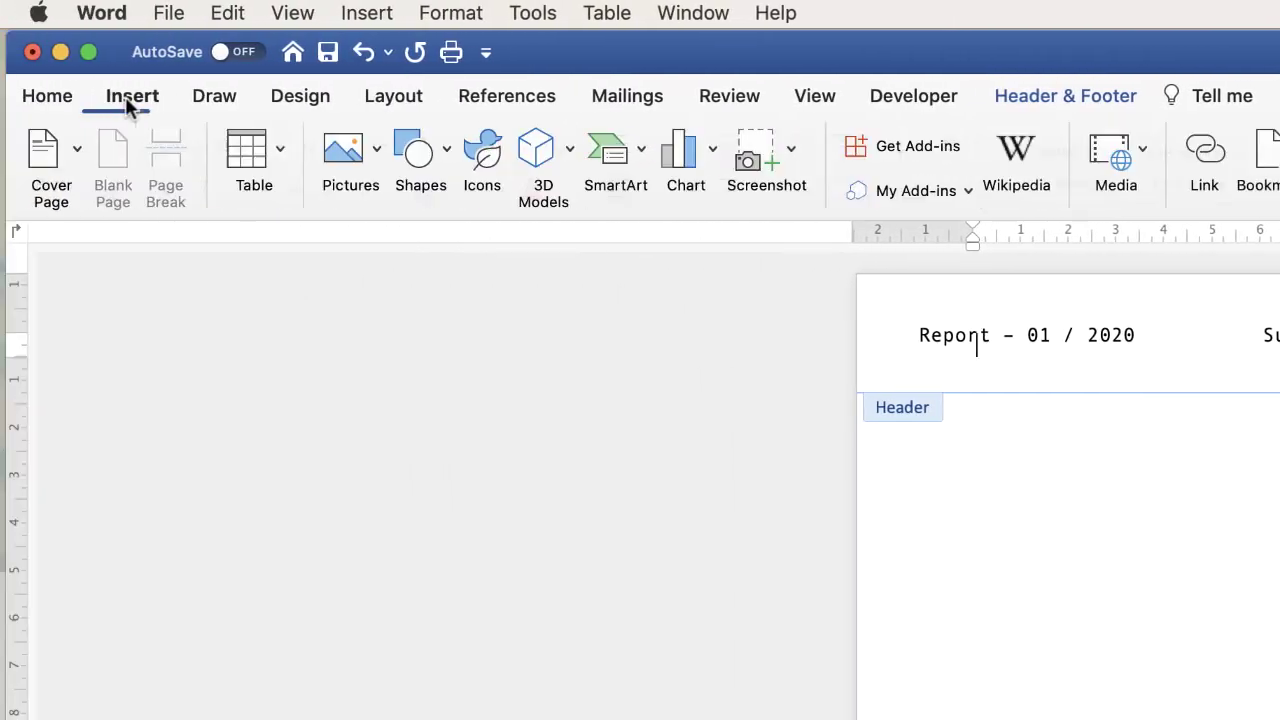
left_click(378, 152)
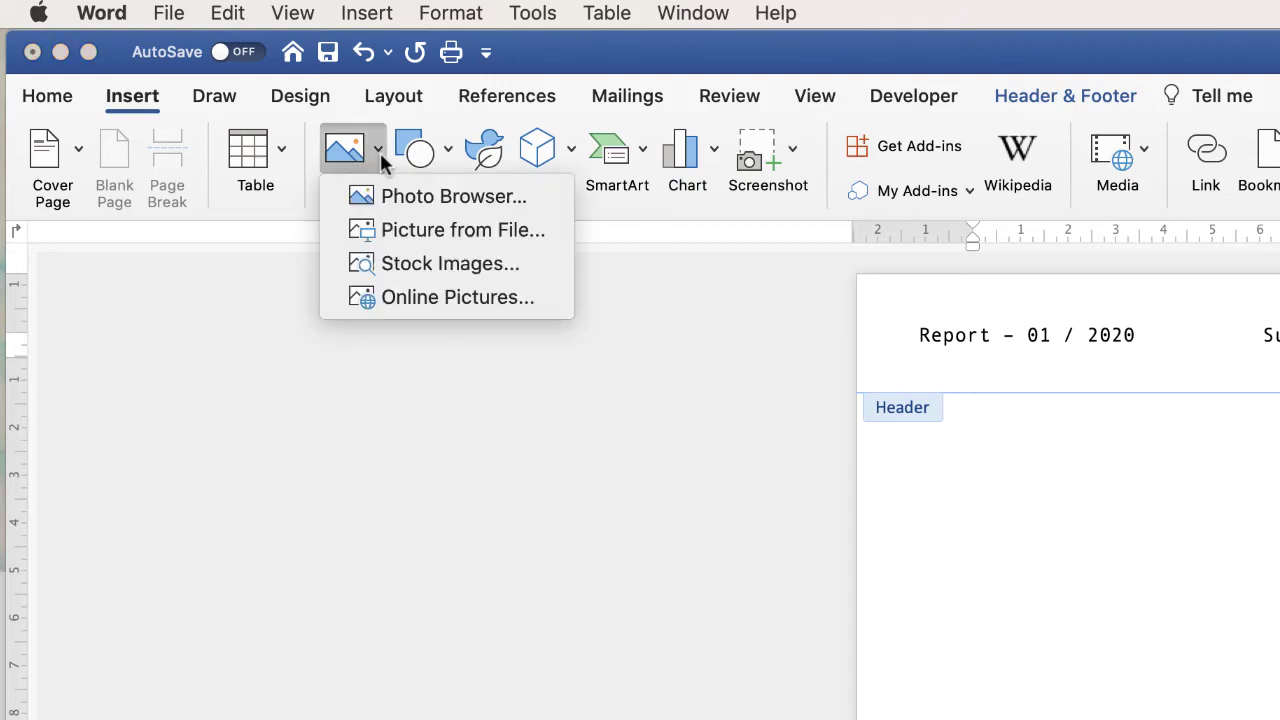
left_click(394, 230)
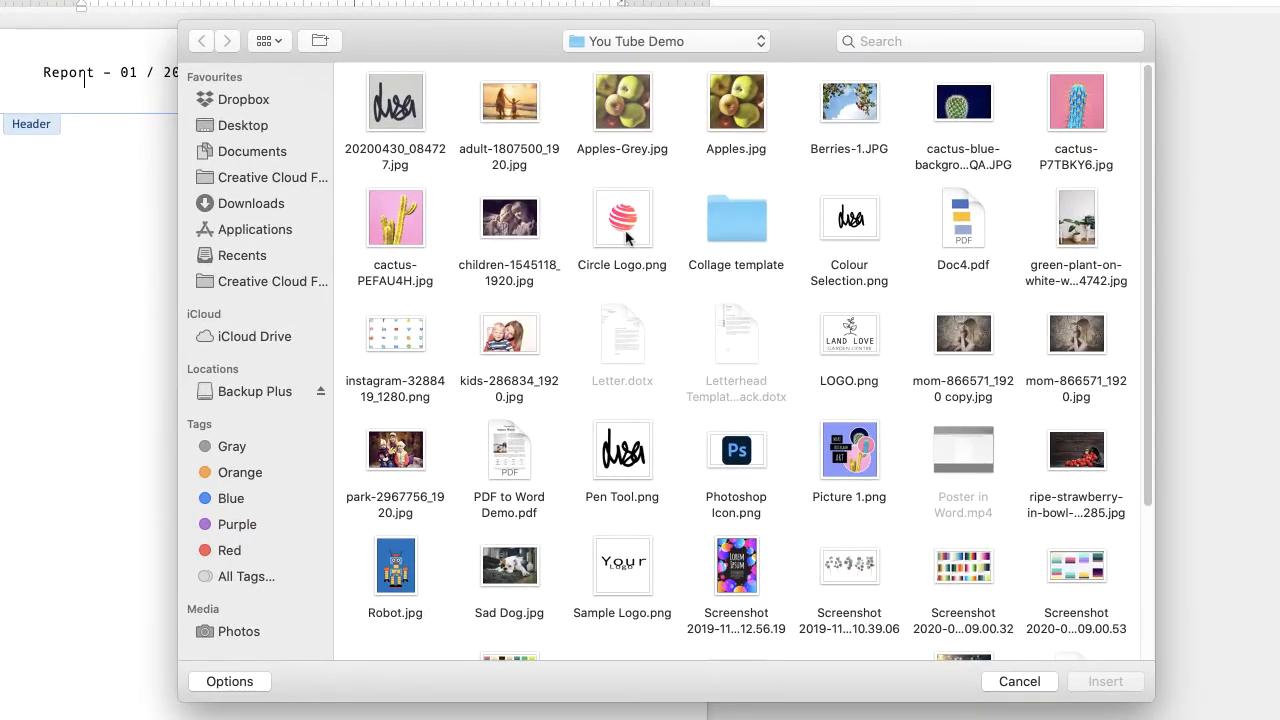
left_click(625, 235)
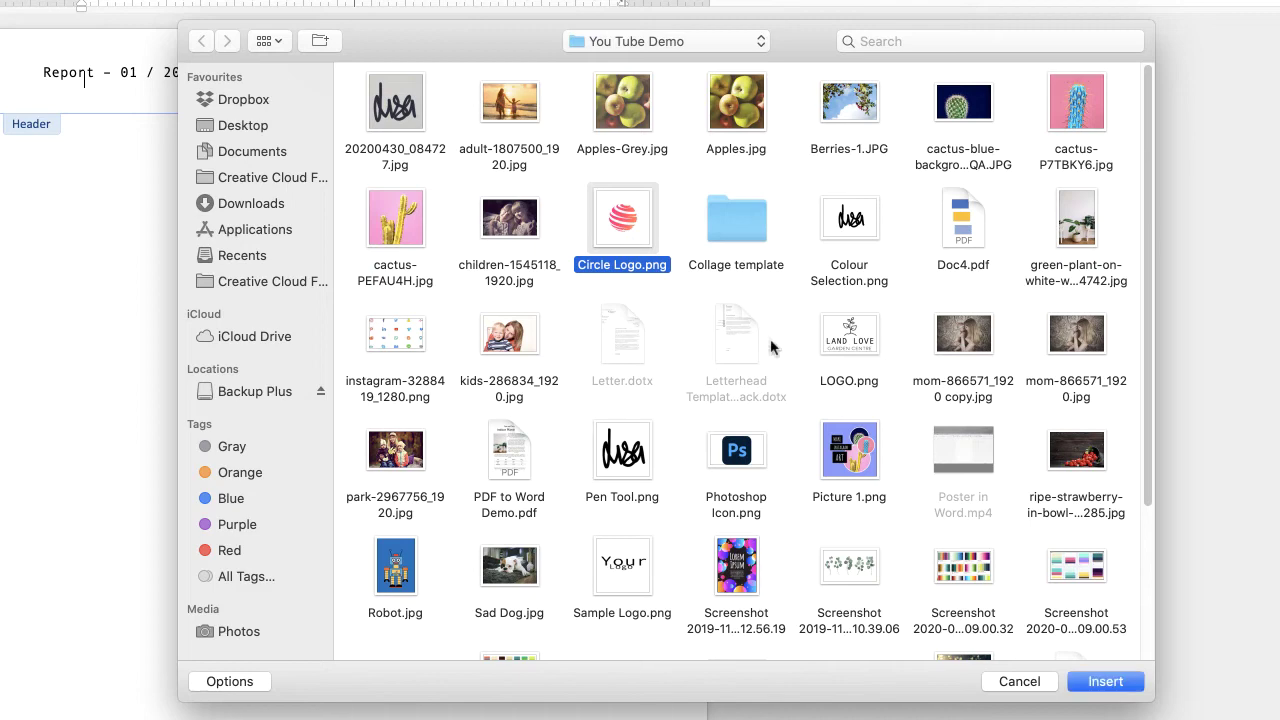
left_click(1116, 688)
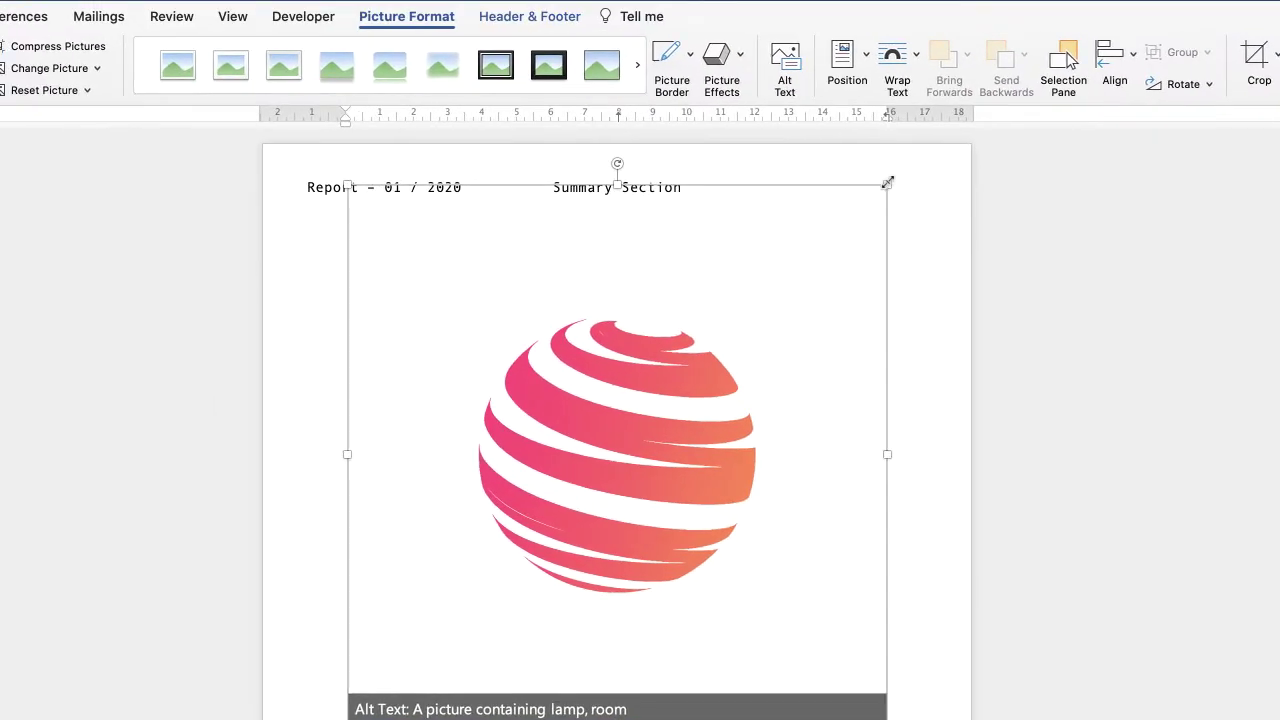
left_click_drag(887, 183, 463, 317)
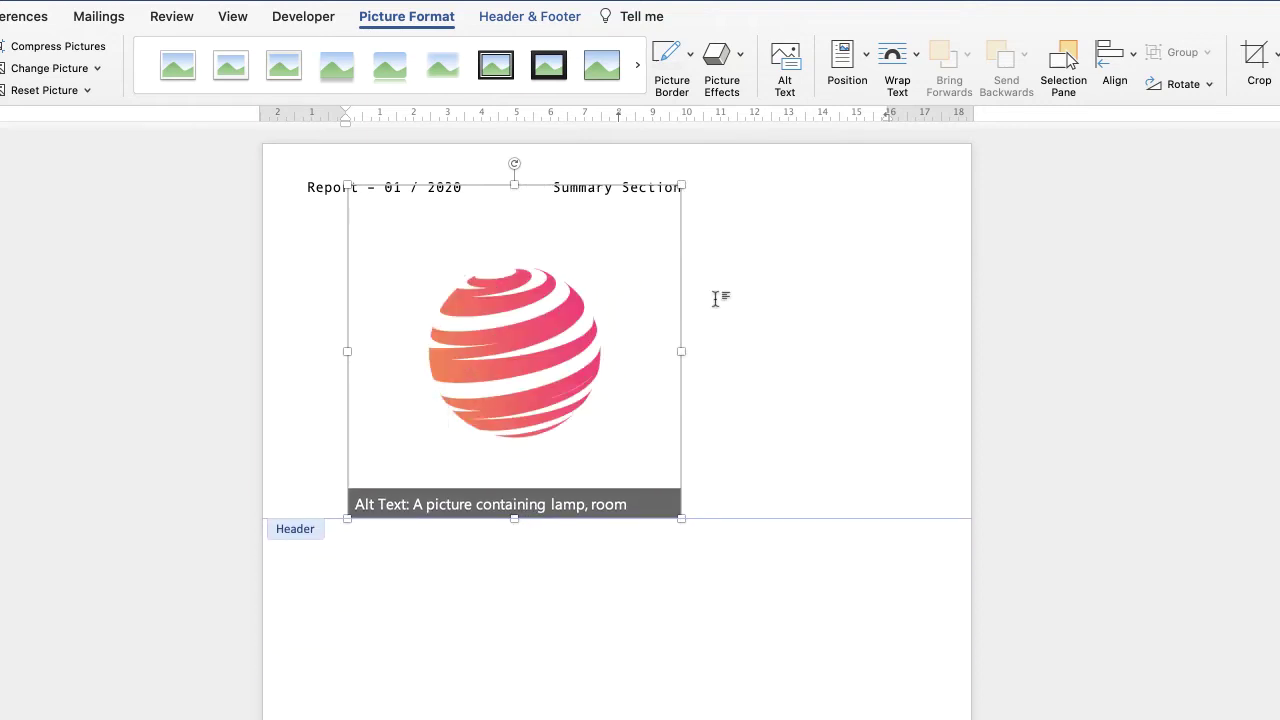
key("super+z")
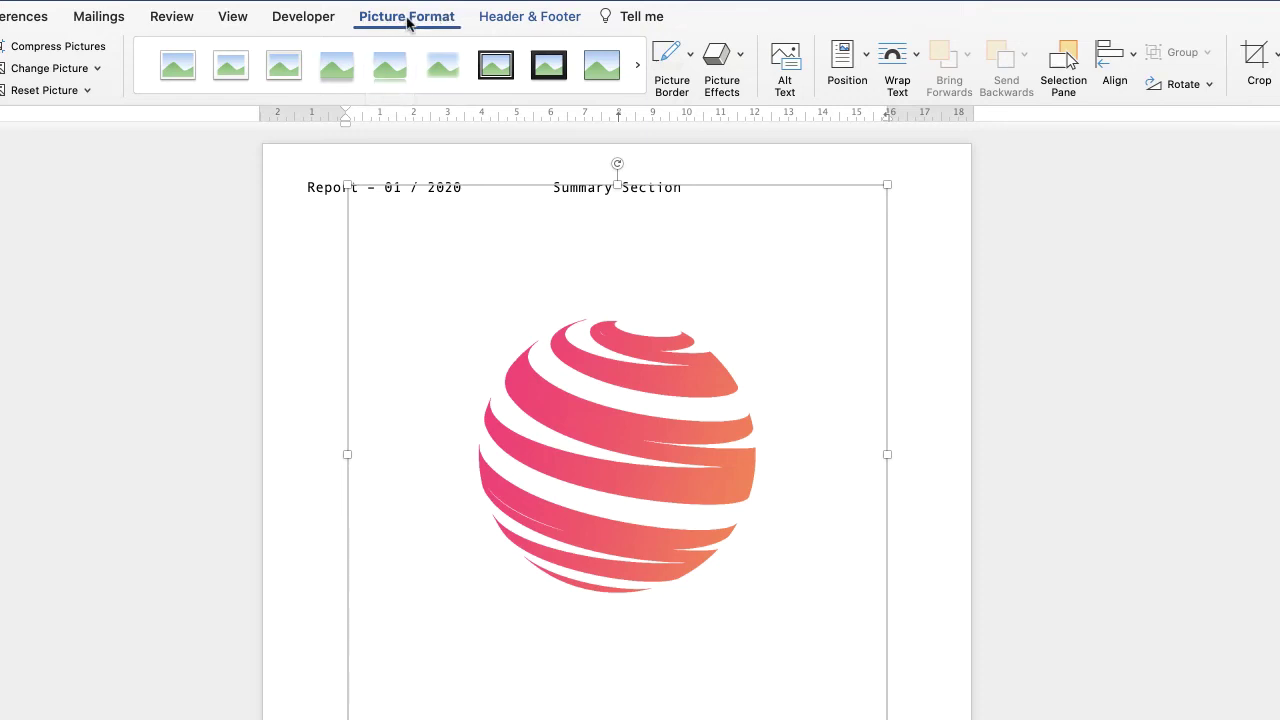
Set the globe logo to In Front of Text and shrink it to about 2.89 cm
left_click(915, 60)
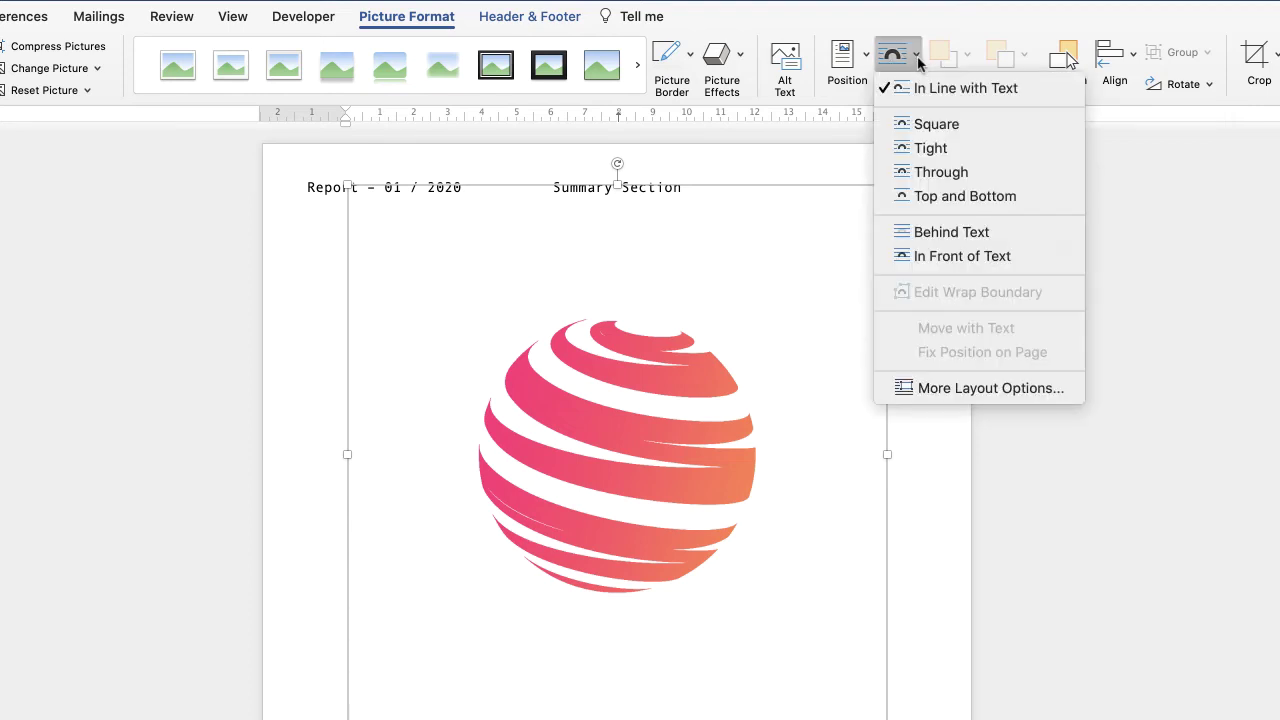
left_click(1017, 260)
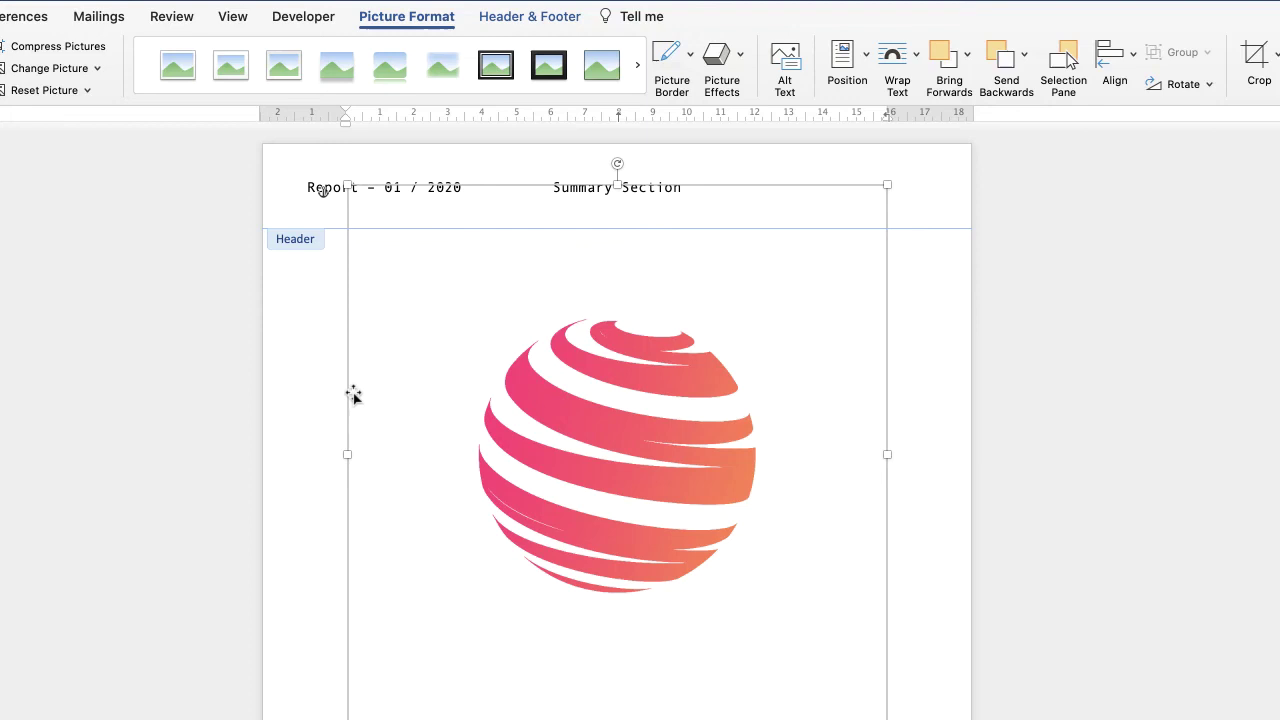
left_click_drag(352, 712, 899, 204)
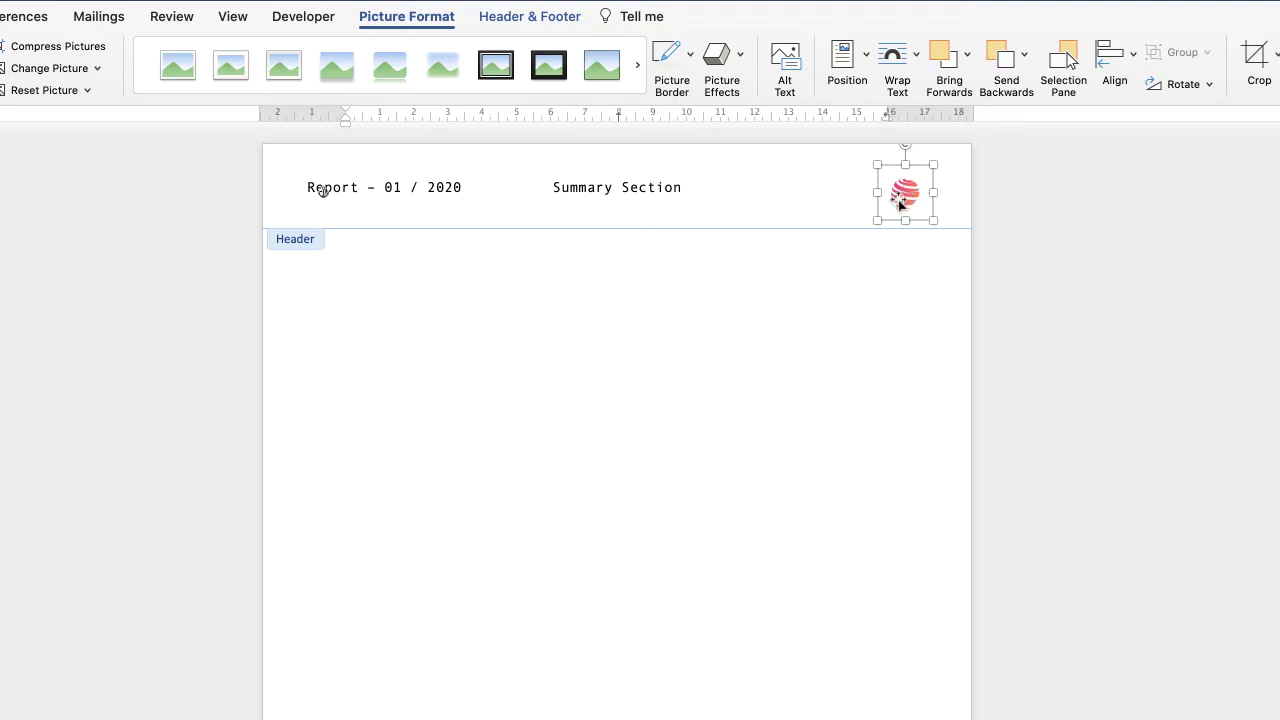
Close the header, add a page break to confirm the header repeats on page two, then undo it
double_click(697, 328)
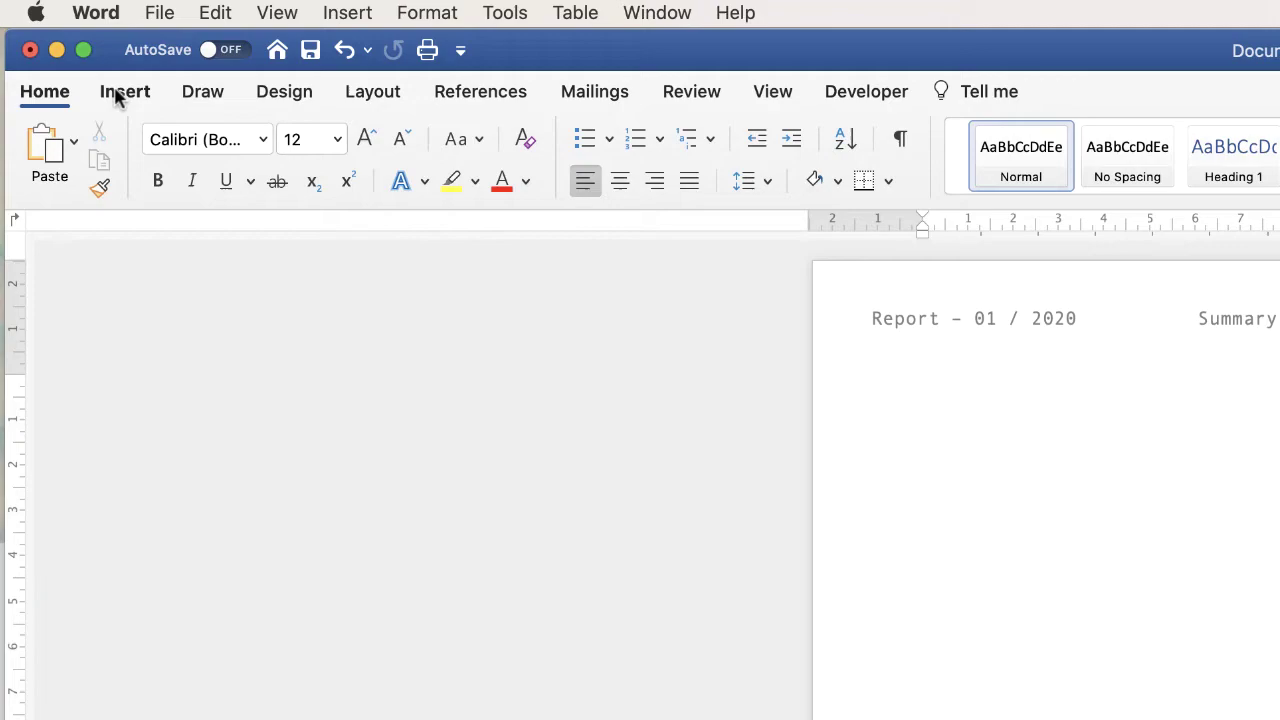
left_click(117, 95)
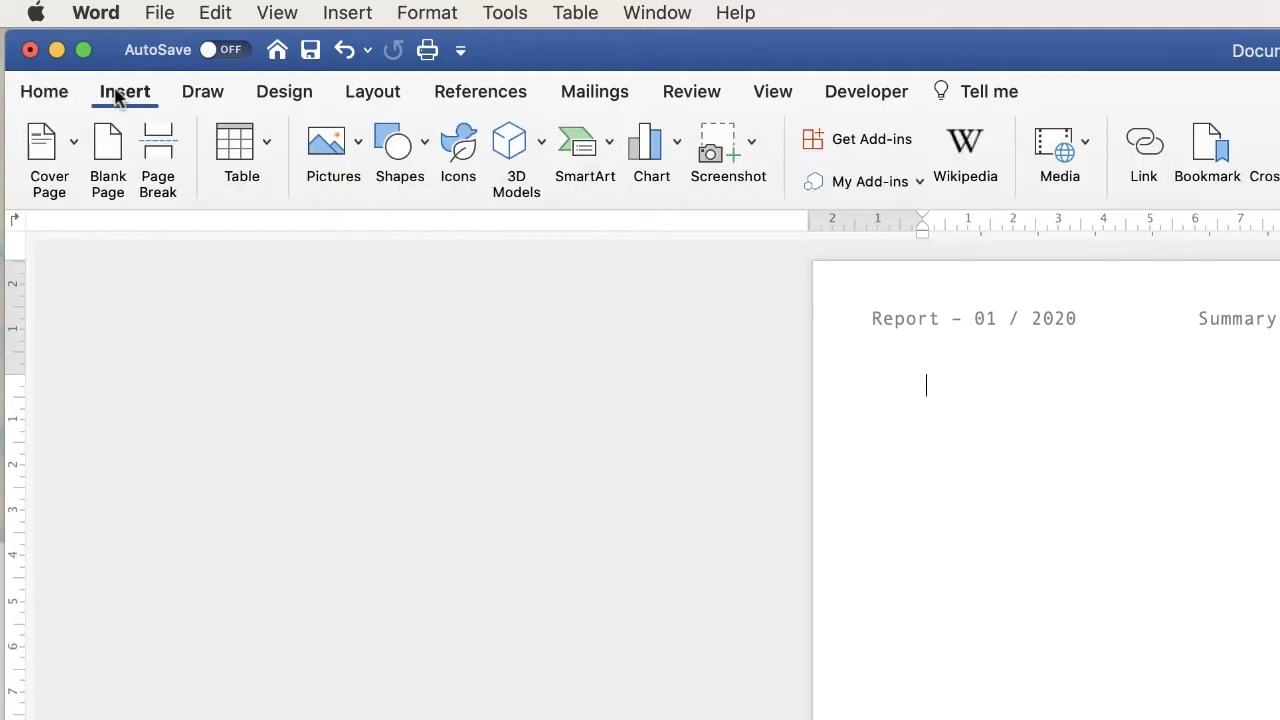
left_click(162, 148)
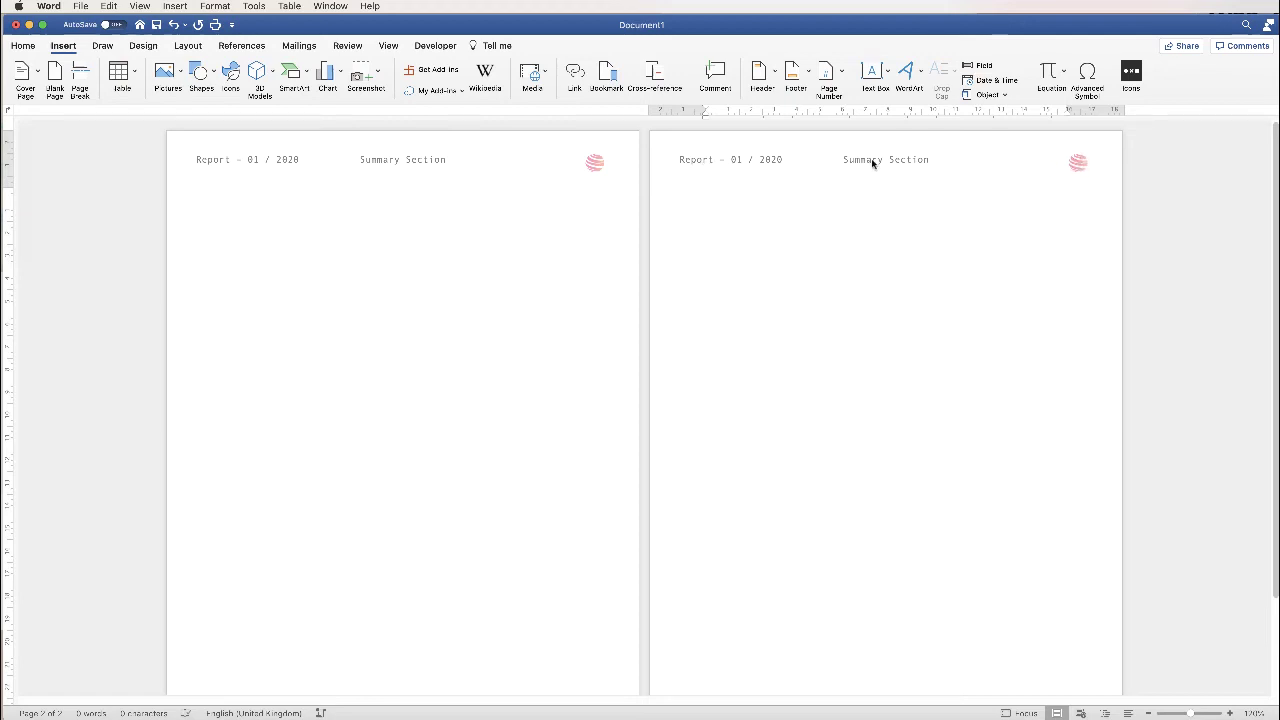
key("super+z")
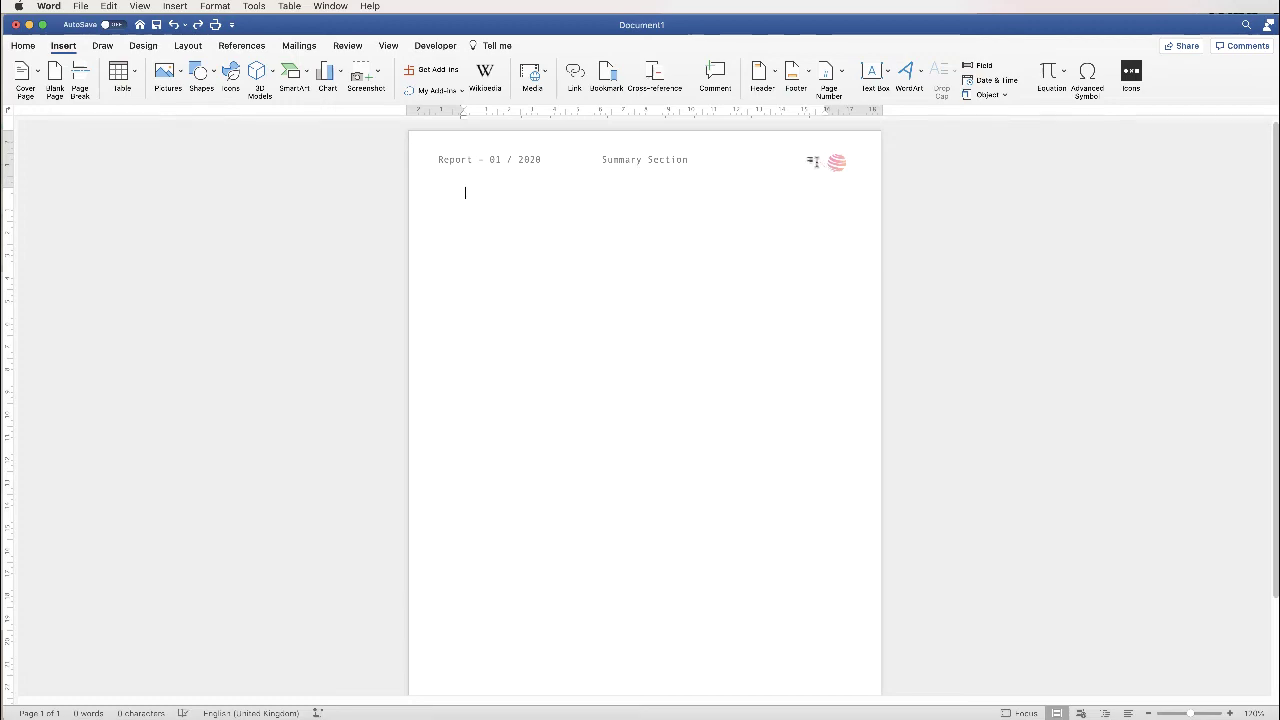
Copy the Summary Section text box beside the globe logo and retype it as 'GLOBE'
double_click(820, 165)
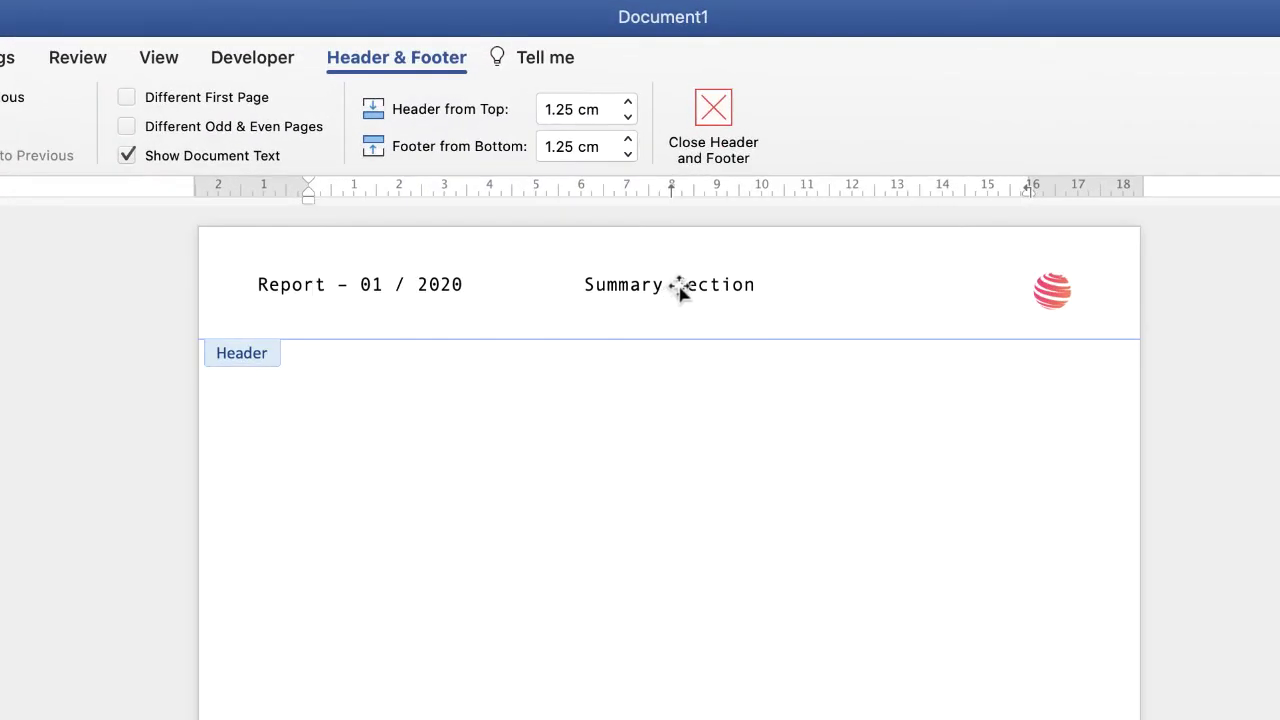
left_click(679, 290)
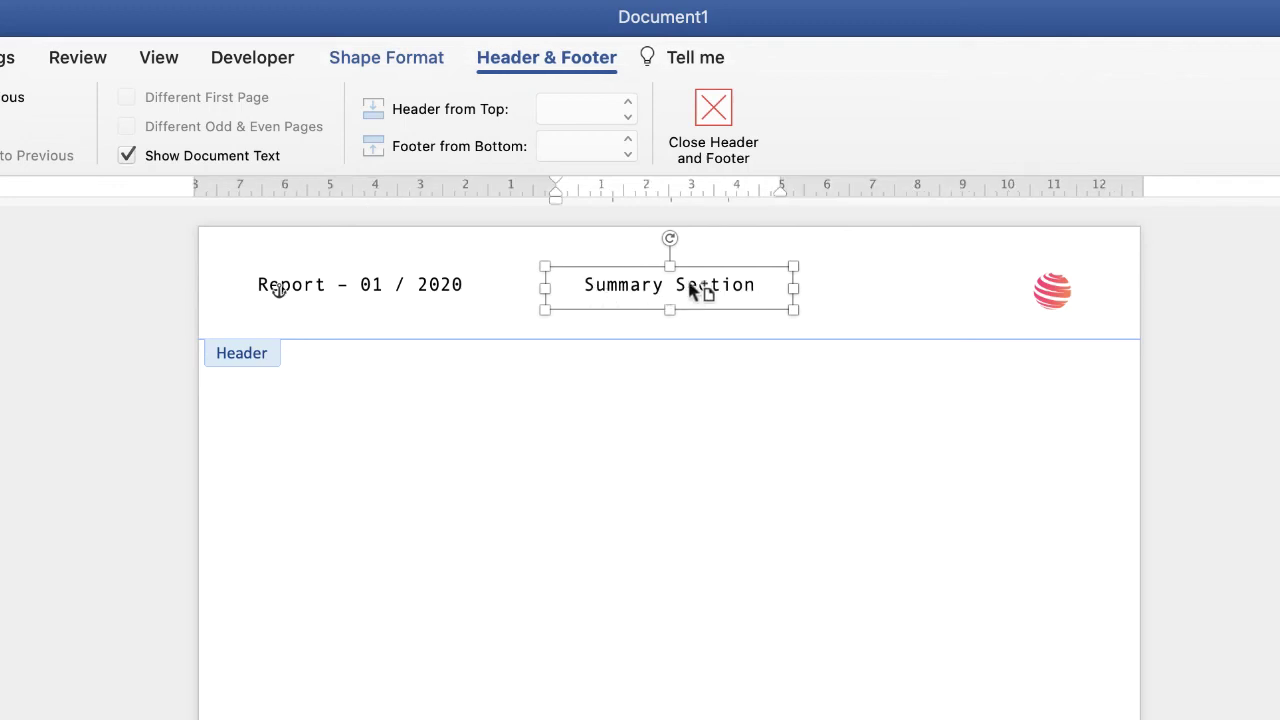
left_click_drag(700, 294, 940, 303)
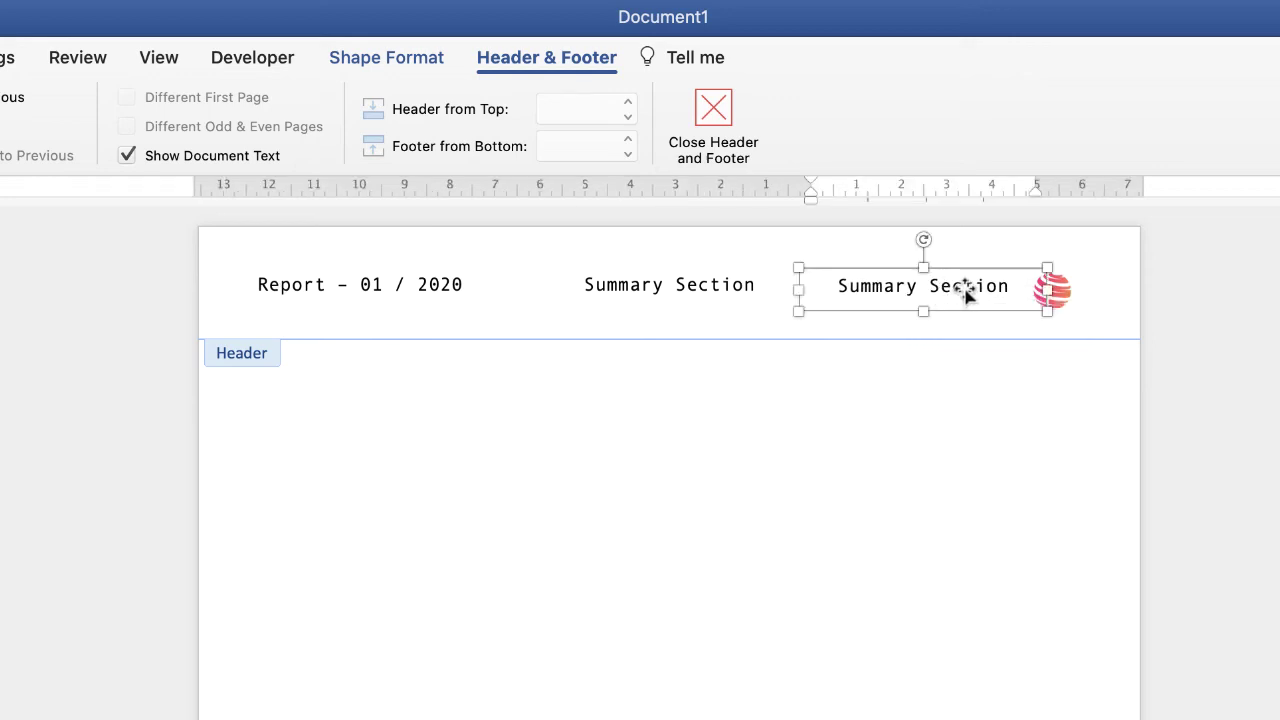
double_click(962, 300)
key("super+a")
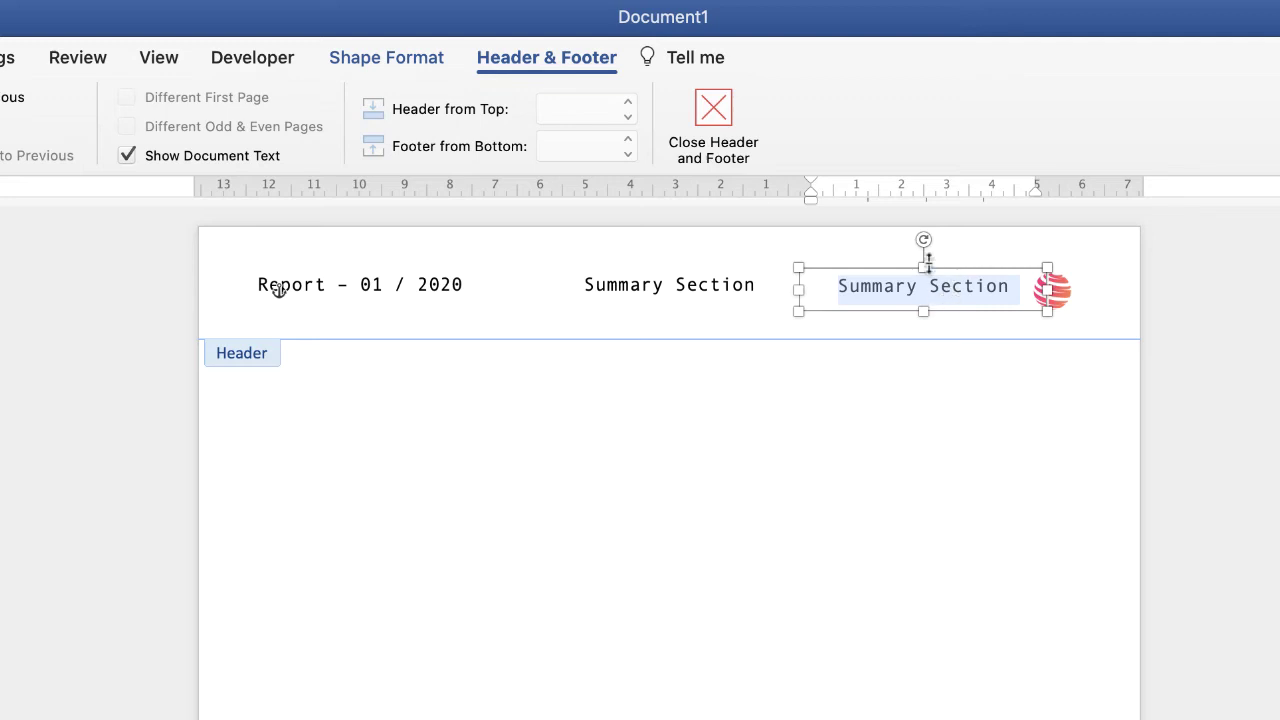
type("GLO")
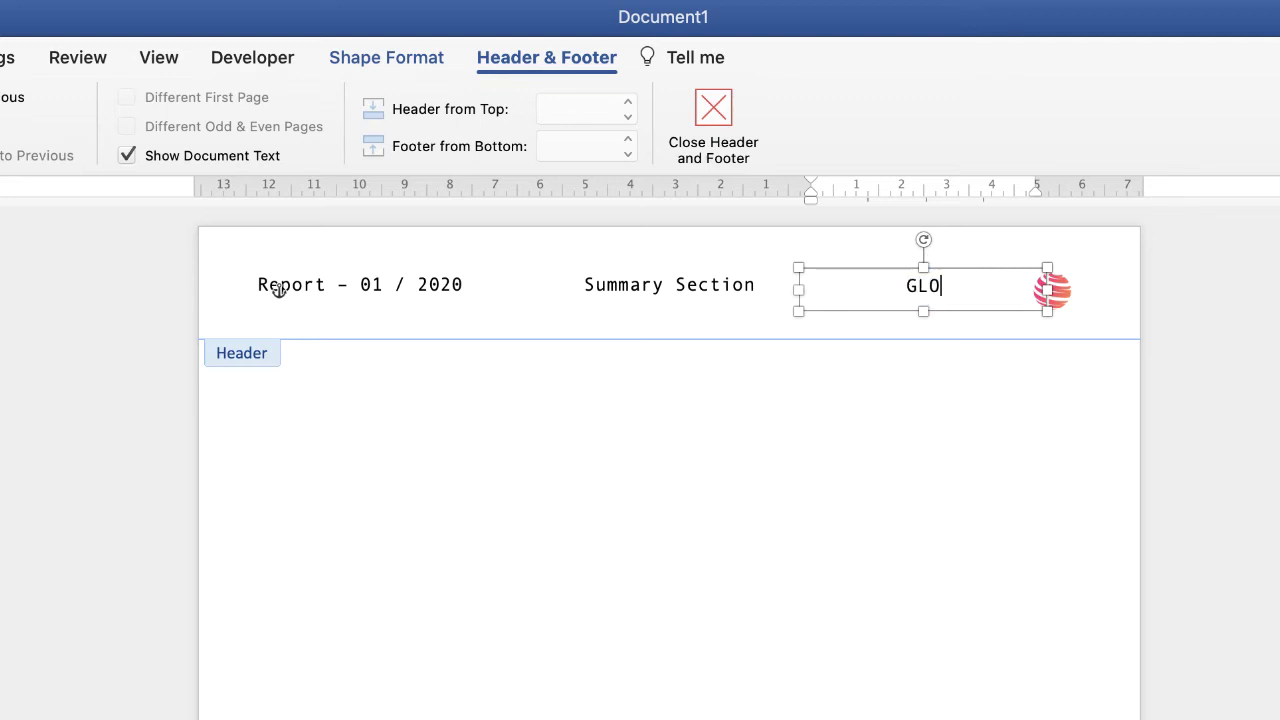
type("BE")
Set the GLOBE text to the Abadi font and grow it four steps to size 26
key("super+a")
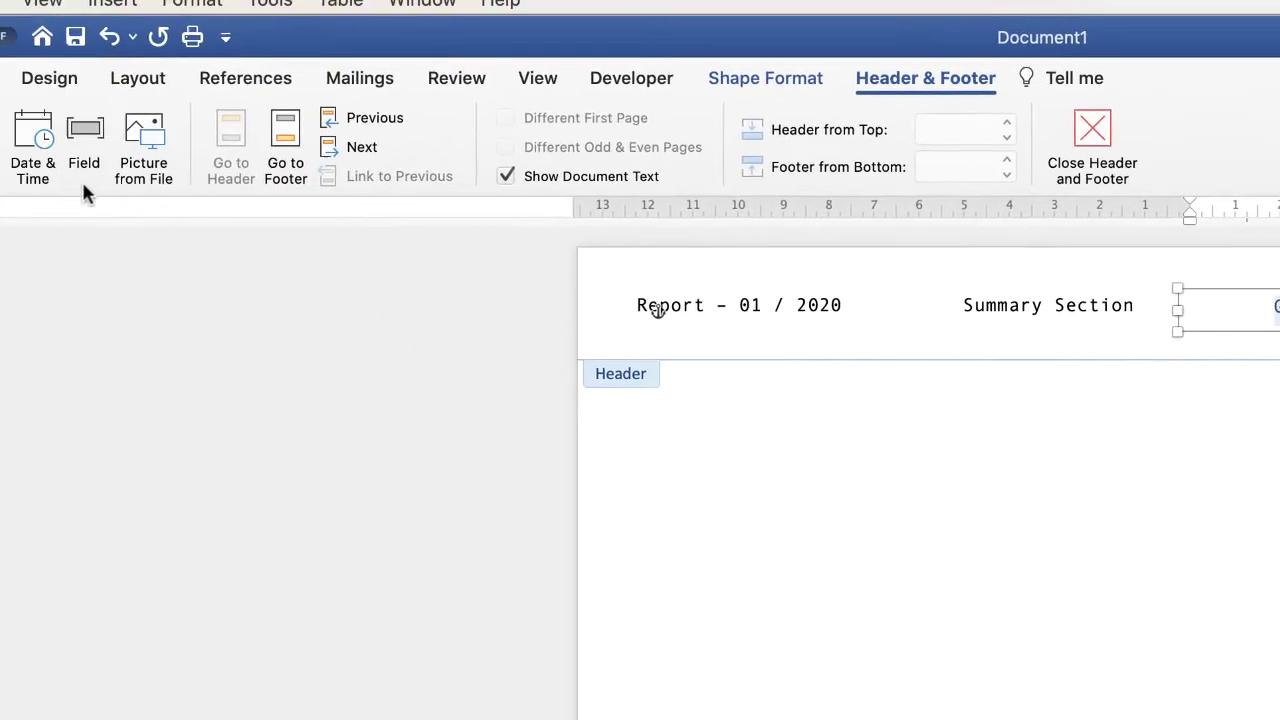
left_click(37, 90)
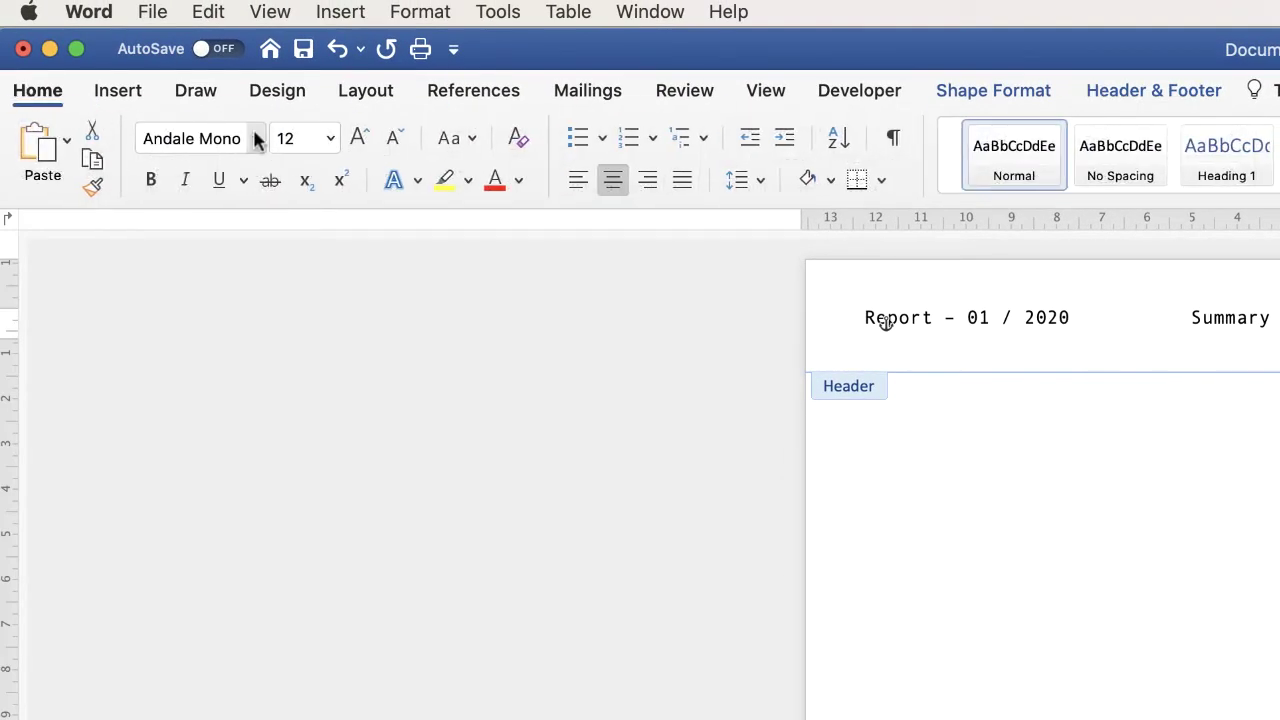
left_click(255, 138)
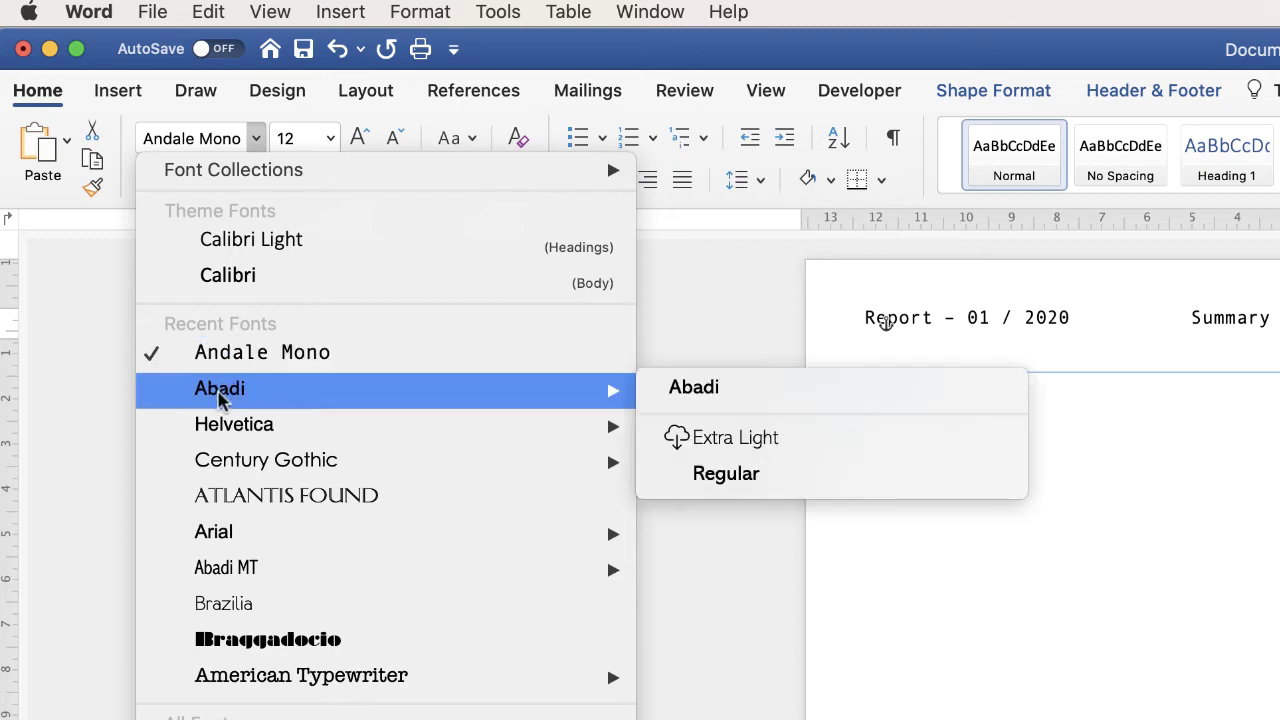
left_click(220, 390)
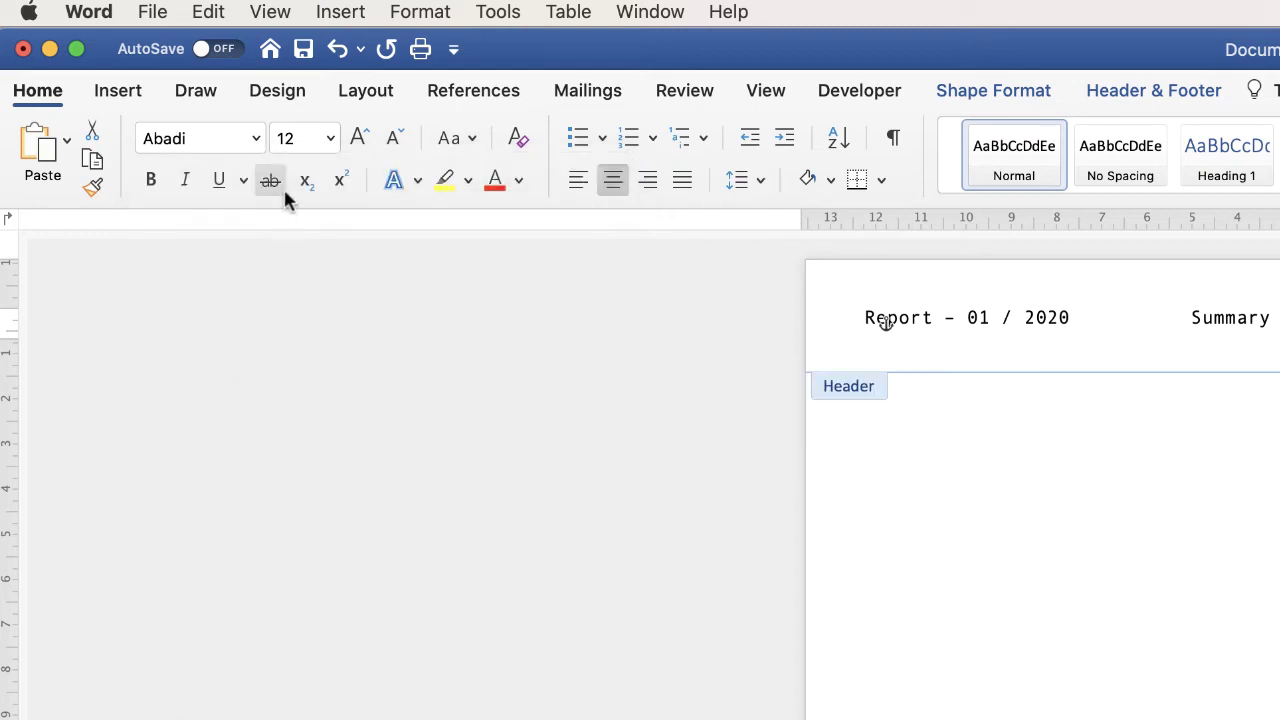
left_click(358, 139)
left_click(358, 139)
left_click(358, 139)
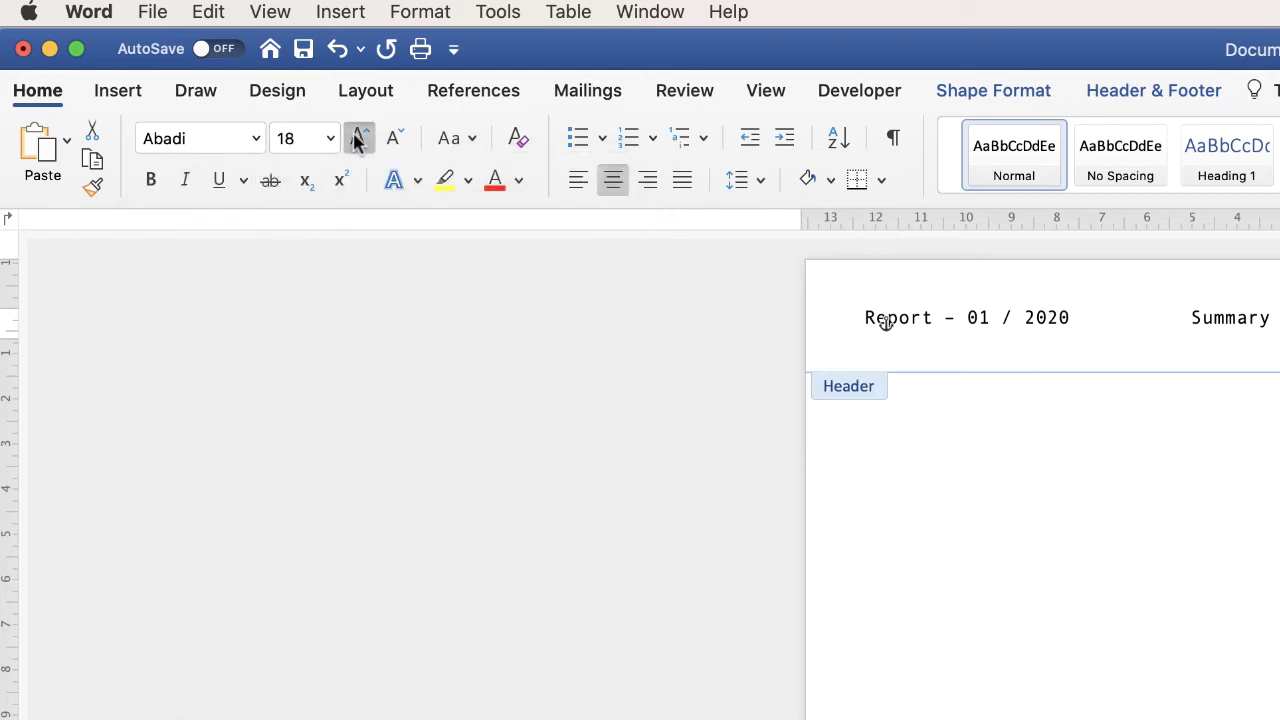
left_click(358, 139)
left_click(358, 139)
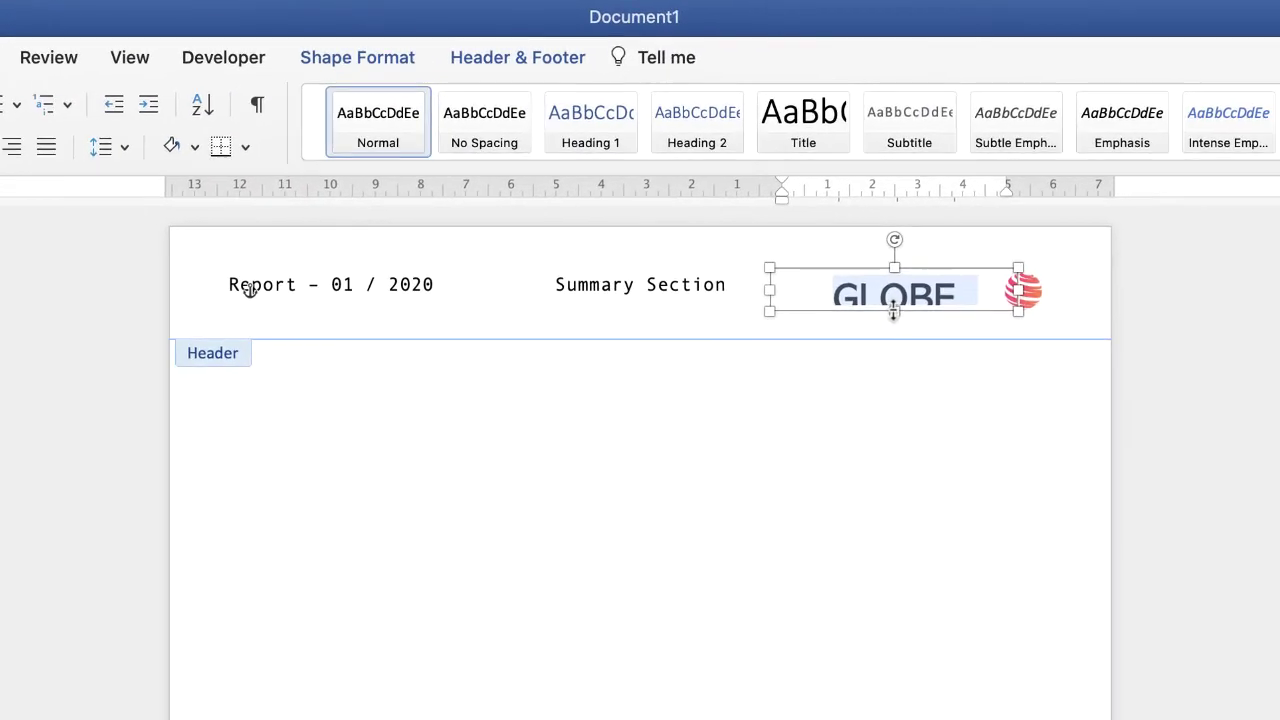
Resize and move the GLOBE box, then duplicate it and retype the copy as 'Ltd'
left_click_drag(1170, 325, 1171, 340)
left_click_drag(895, 327, 962, 281)
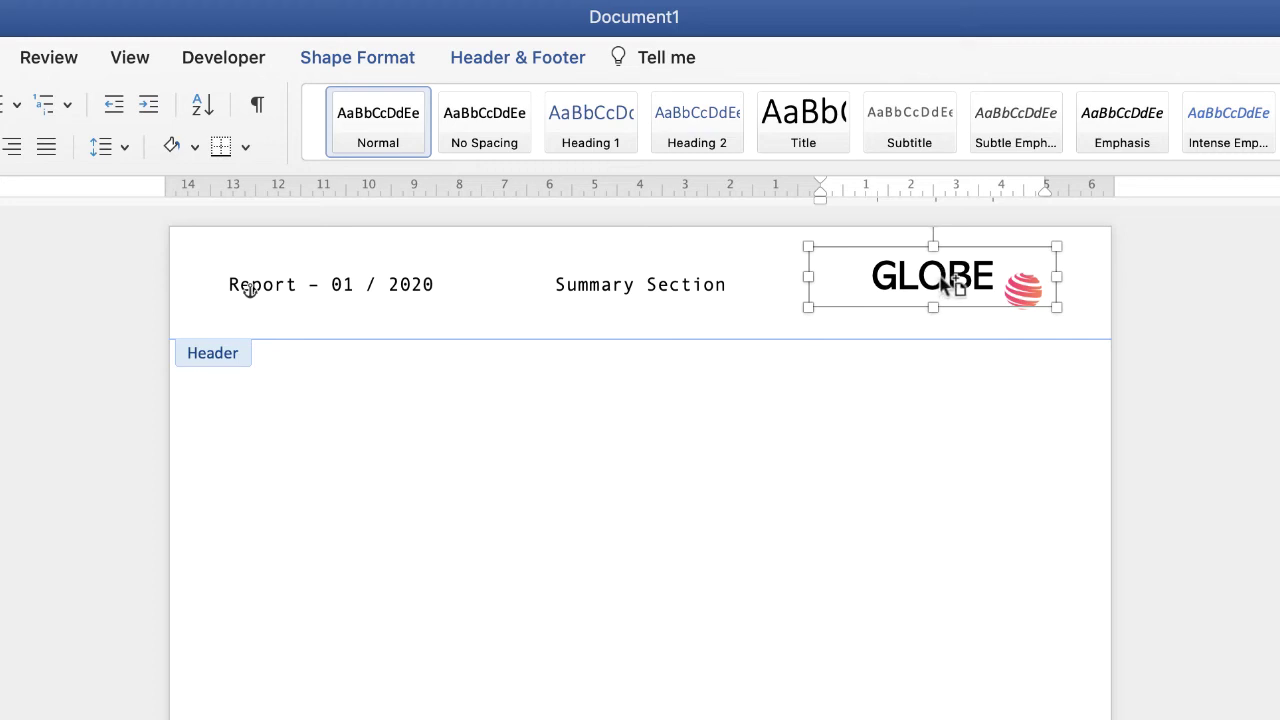
left_click_drag(952, 288, 823, 312)
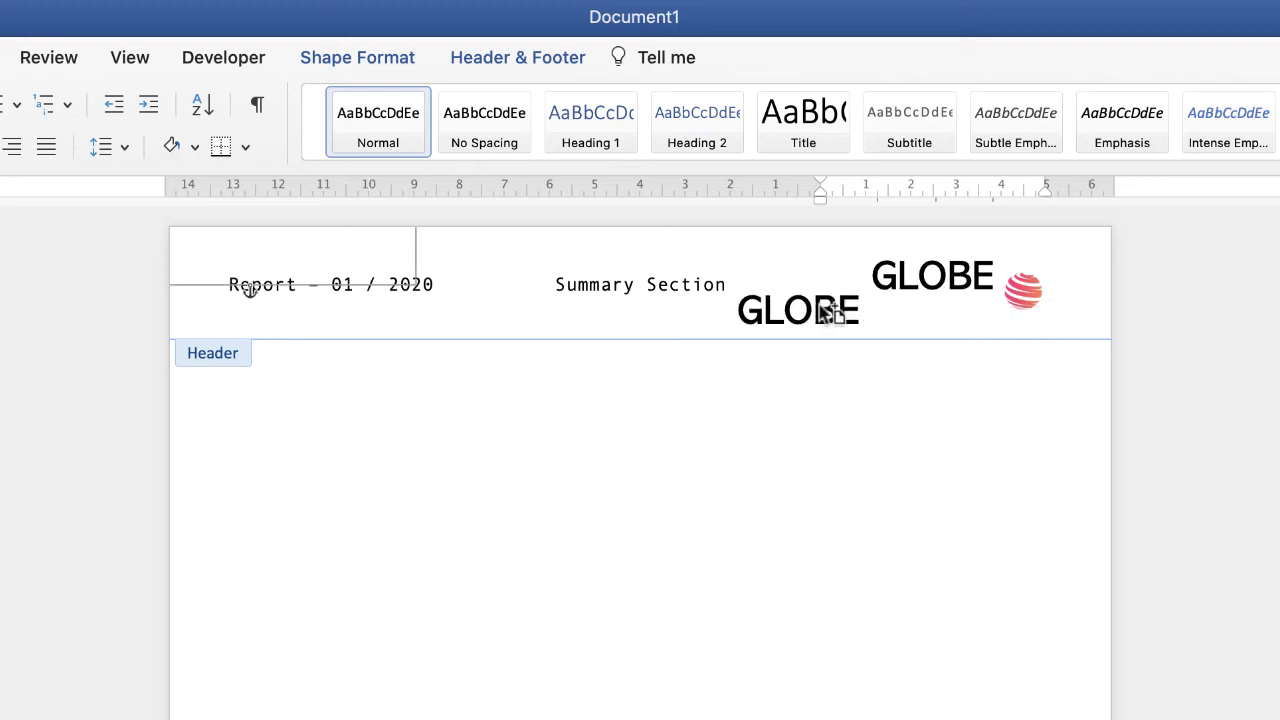
triple_click(733, 317)
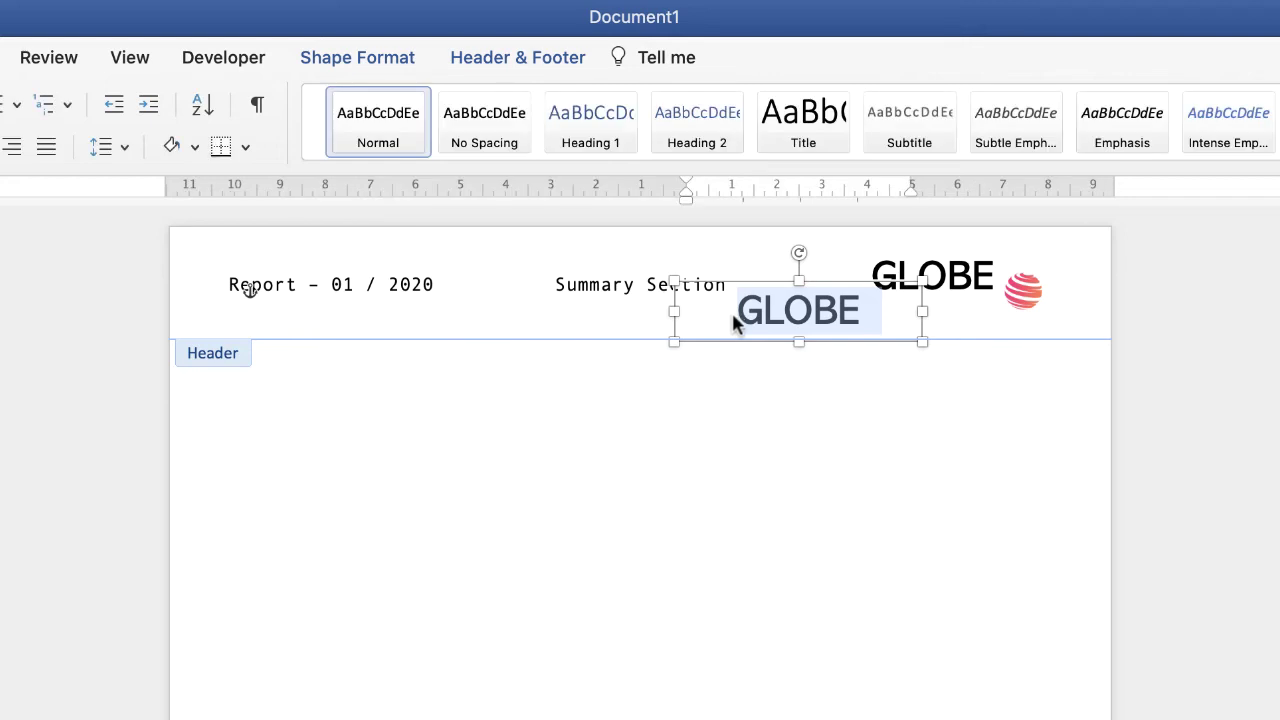
type("Ltd")
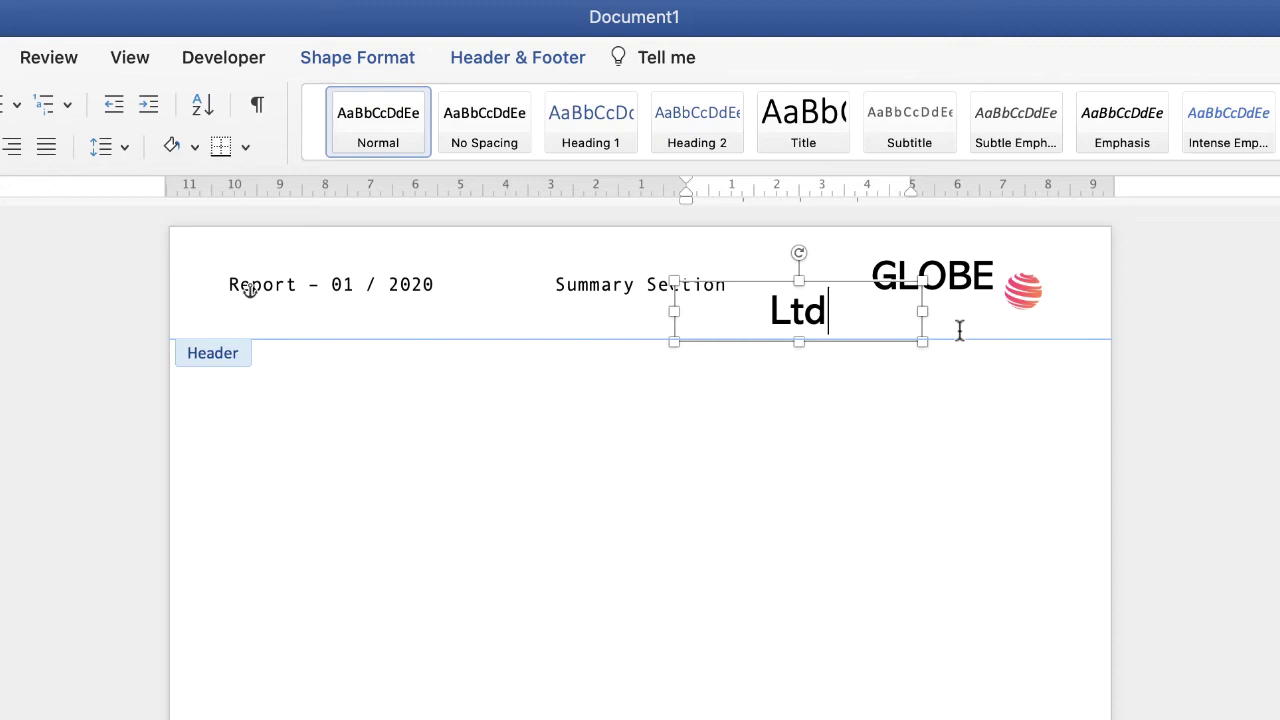
Narrow the Ltd box, shrink its font, remove its empty line, and position it under GLOBE
left_click_drag(922, 313, 963, 296)
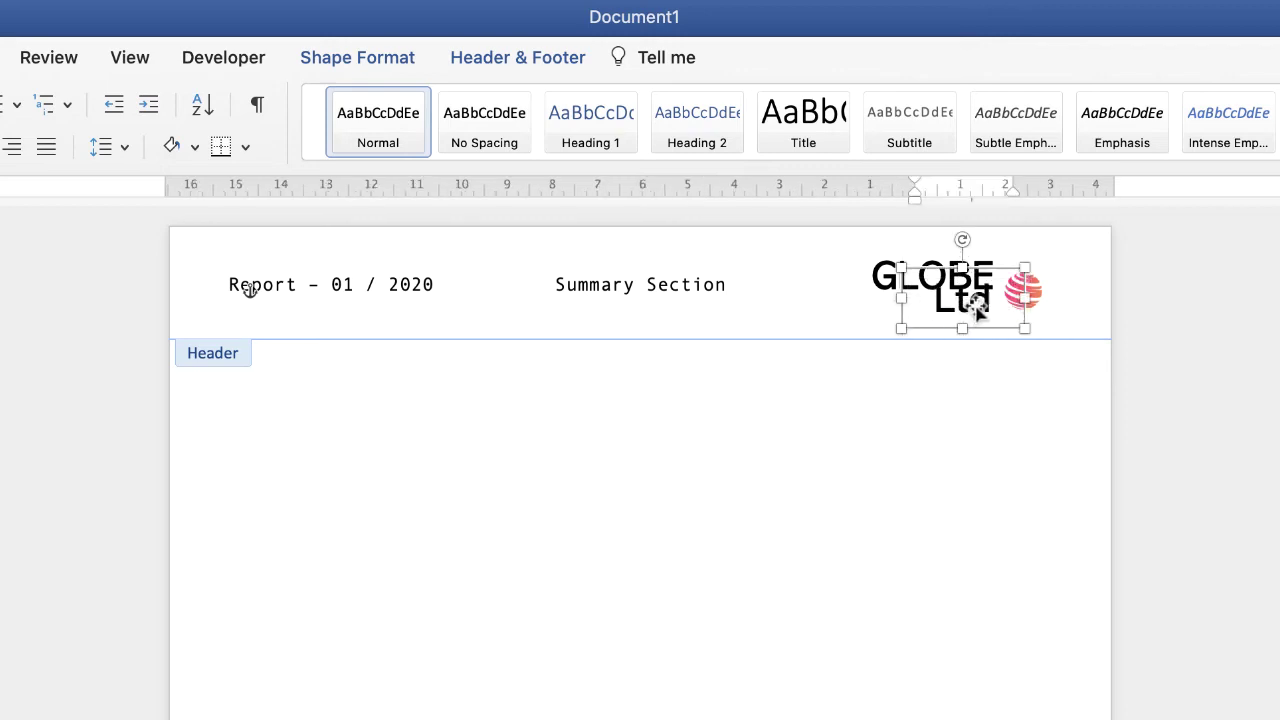
double_click(976, 312)
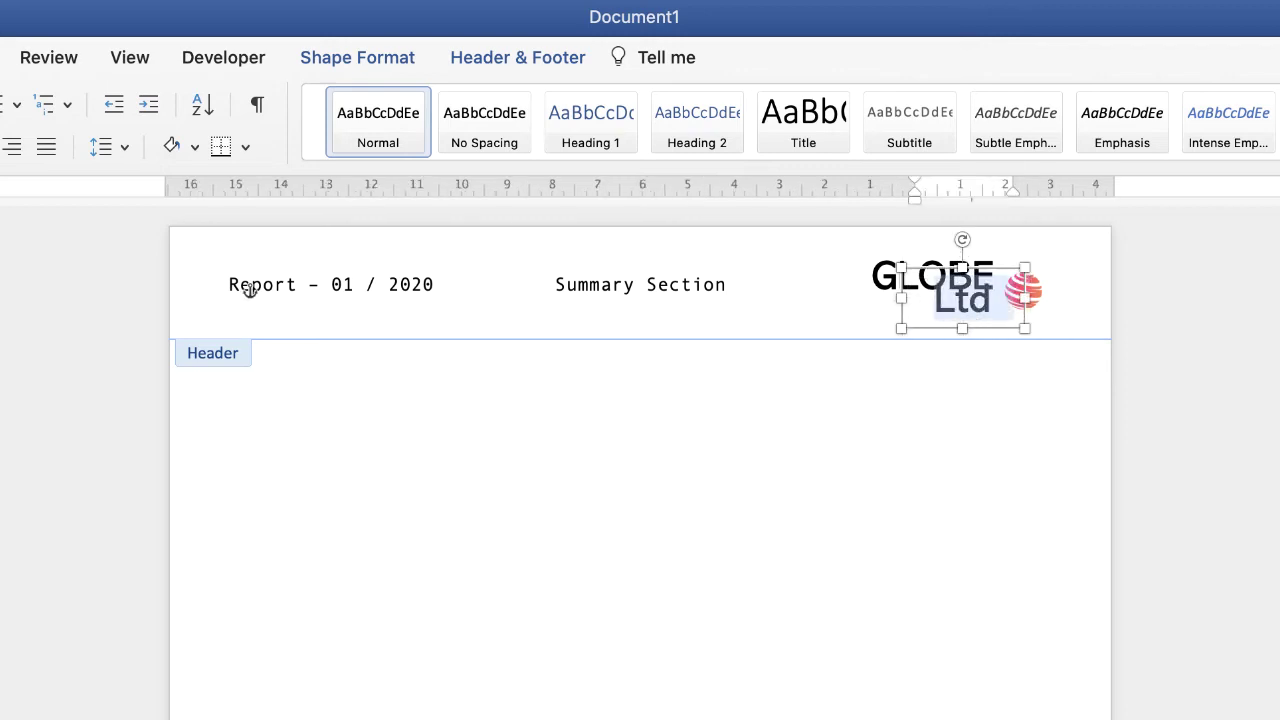
key("super+bracketleft")
key("super+bracketleft")
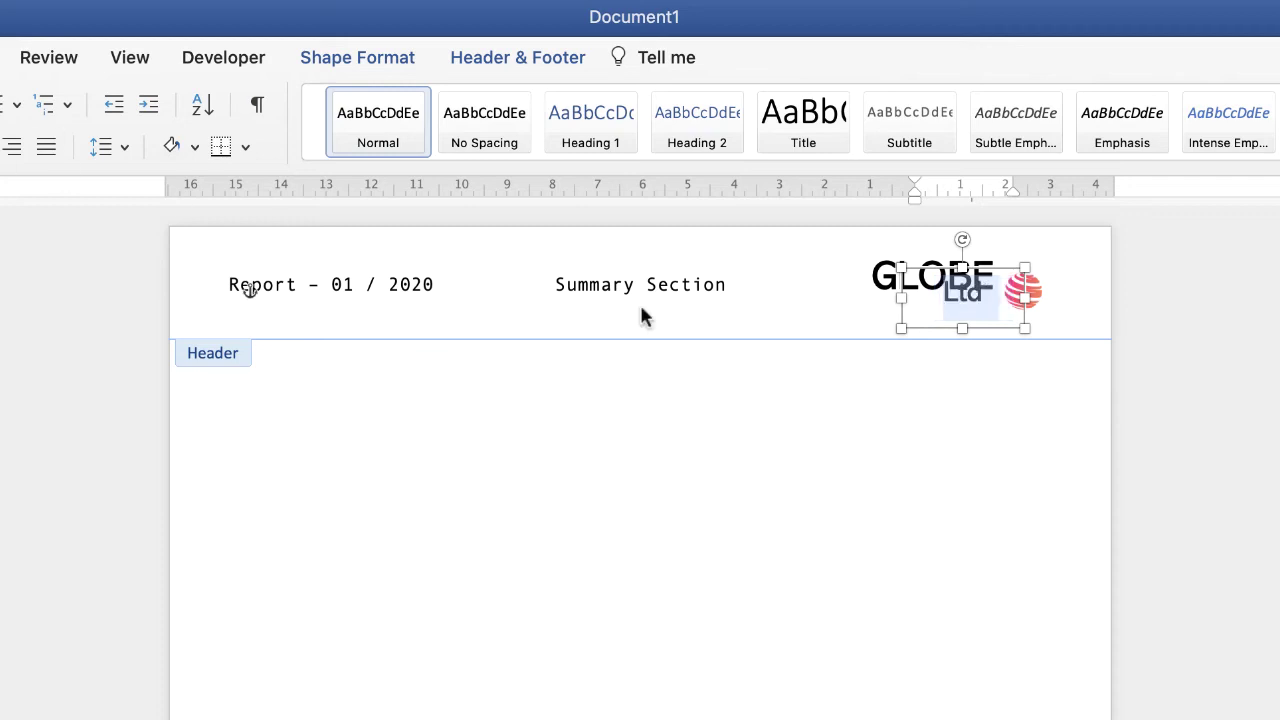
left_click(985, 310)
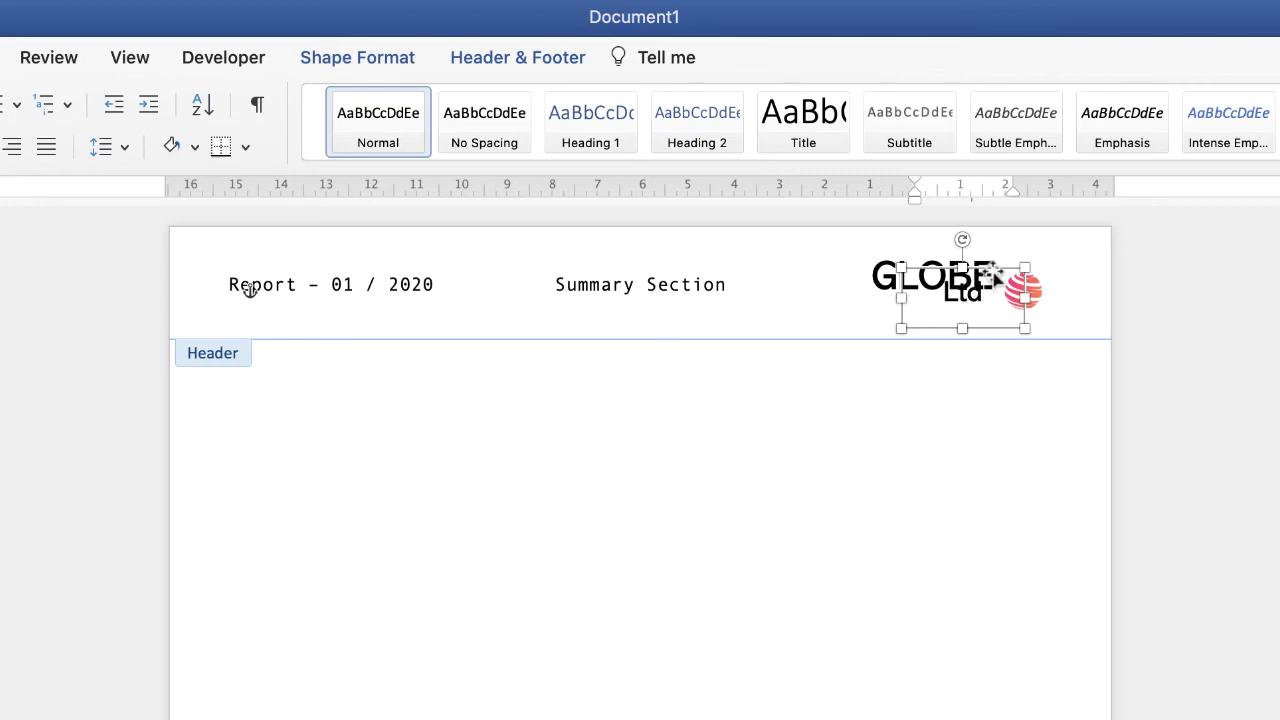
key("BackSpace")
left_click_drag(1006, 266, 948, 283)
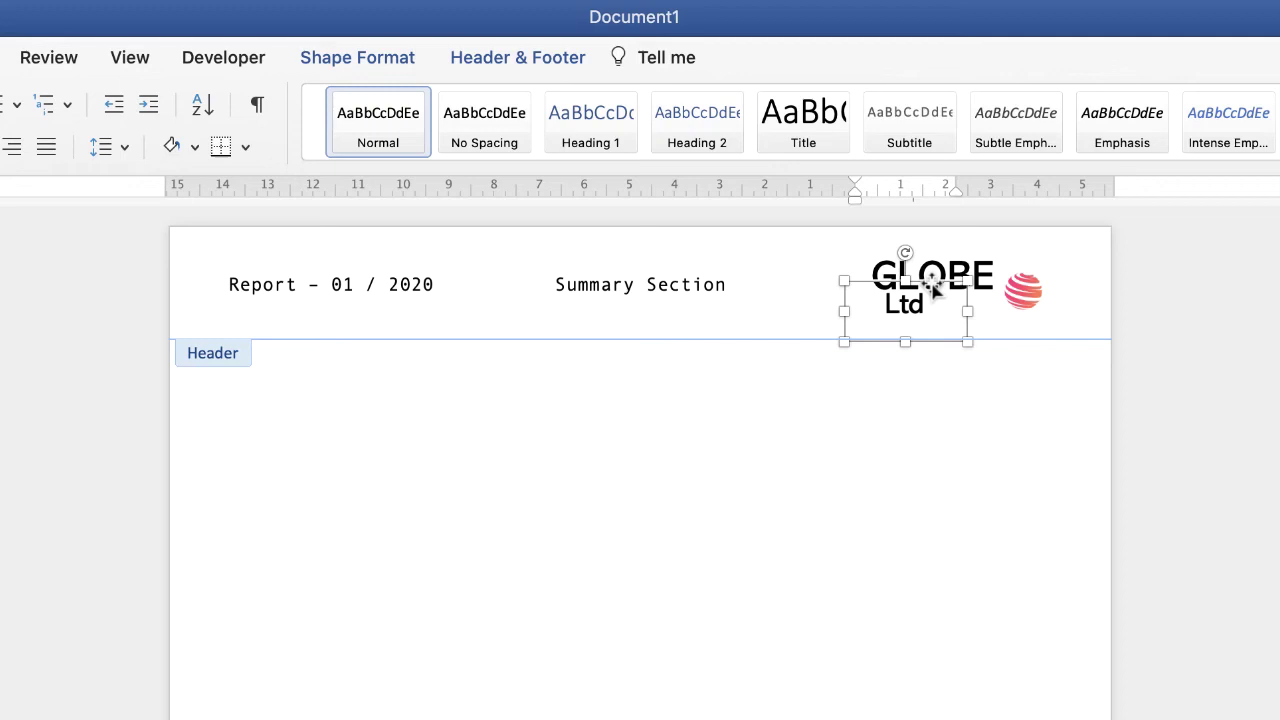
left_click_drag(932, 290, 1000, 290)
Group the Ltd and GLOBE text boxes into one object and nudge it into place
left_click(826, 352)
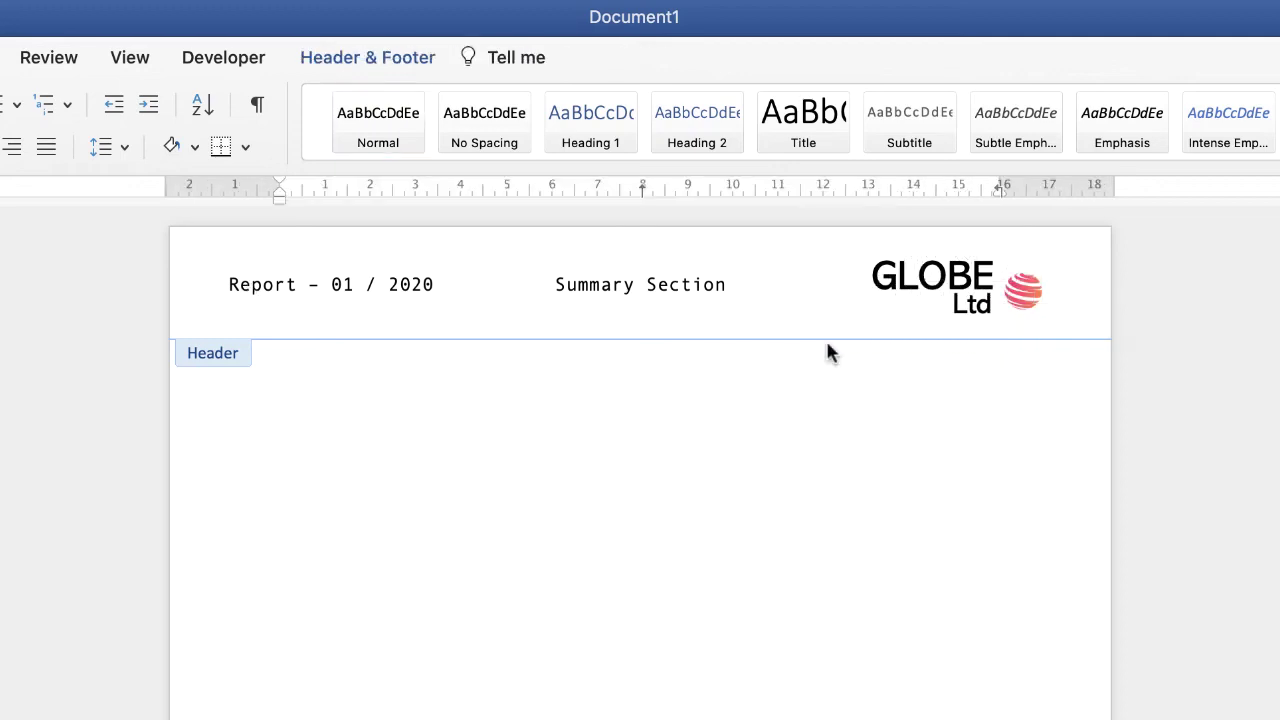
left_click(963, 310)
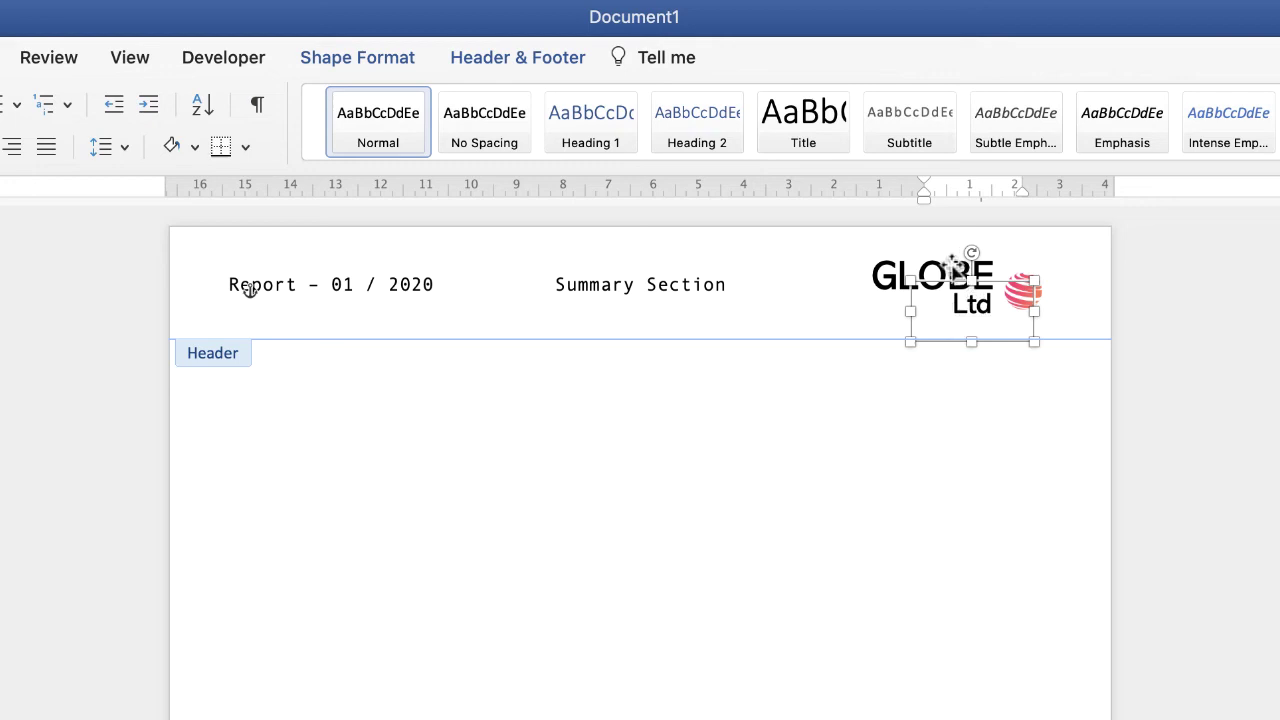
left_click(878, 275, "shift")
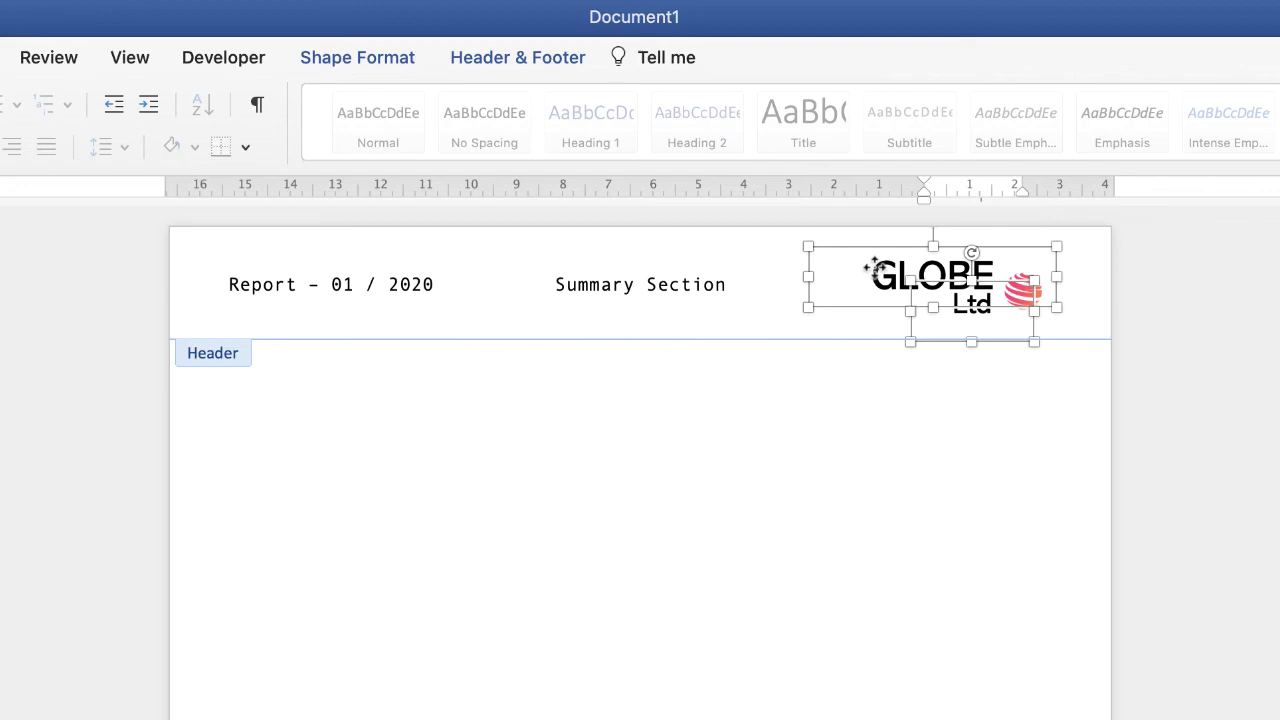
left_click(365, 60)
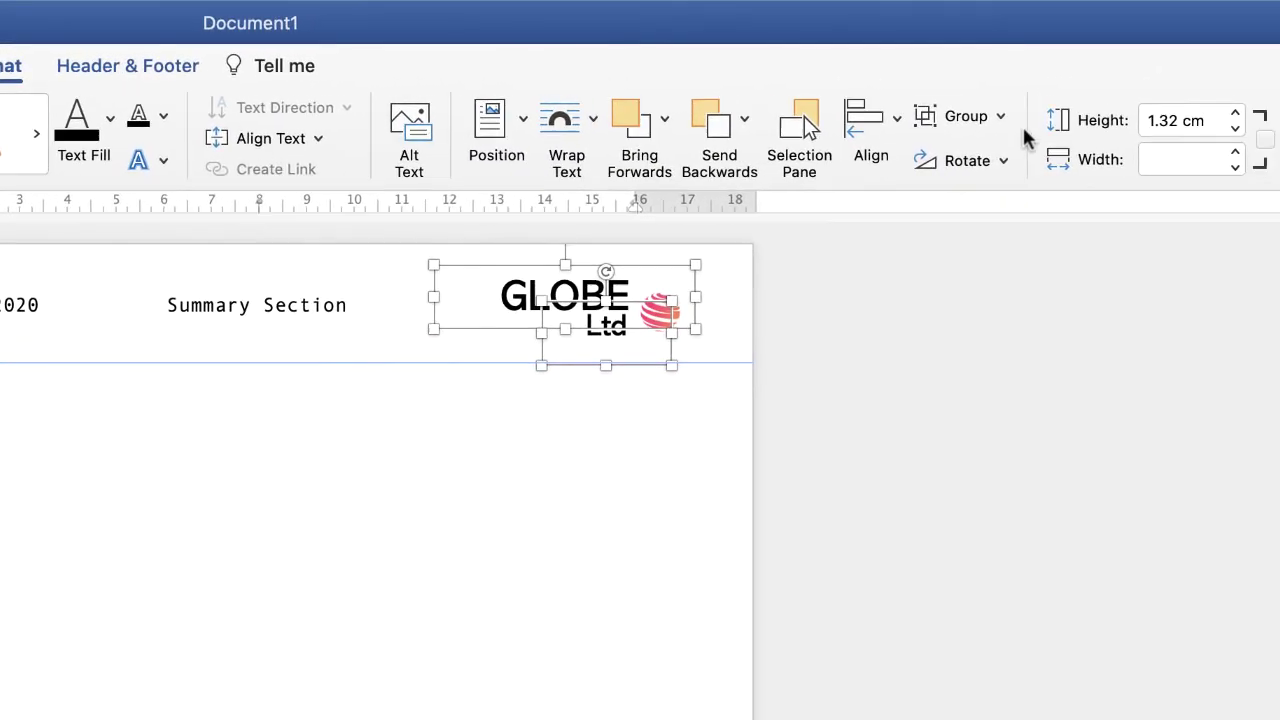
left_click(999, 117)
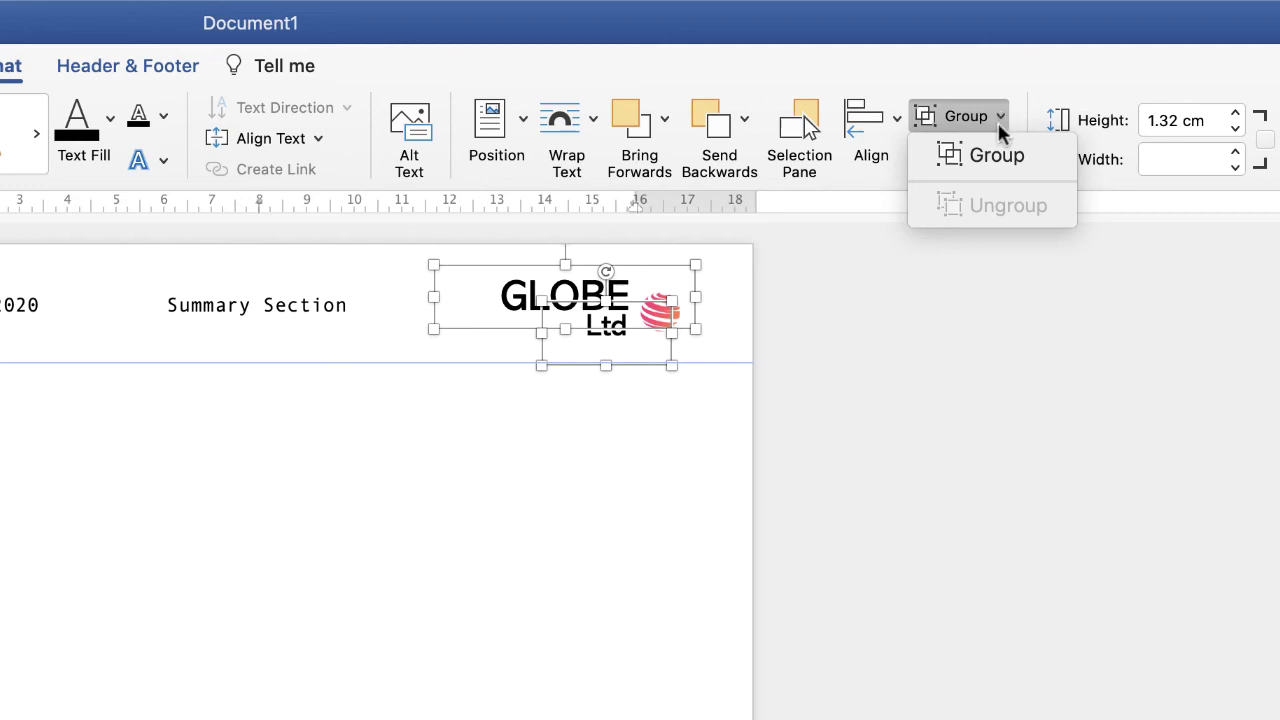
left_click(998, 157)
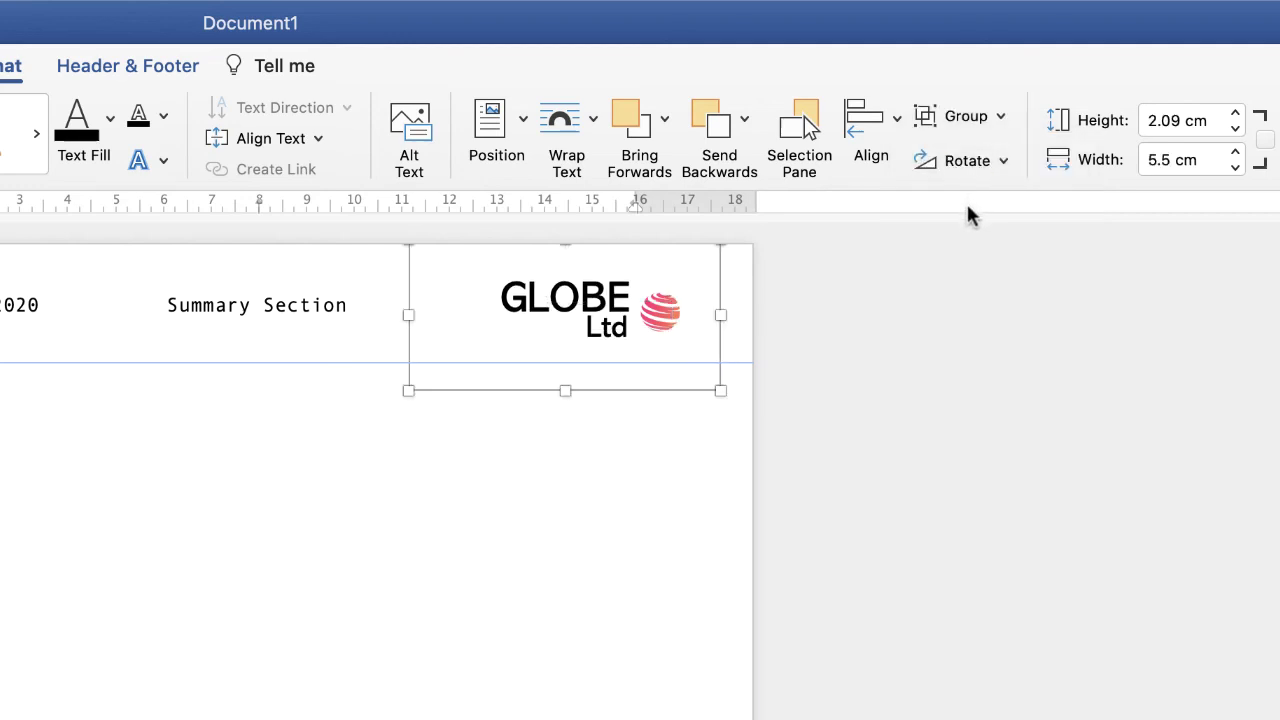
mouse_move(586, 297)
left_mouse_down()
mouse_move(464, 300)
mouse_move(581, 300)
left_mouse_up()
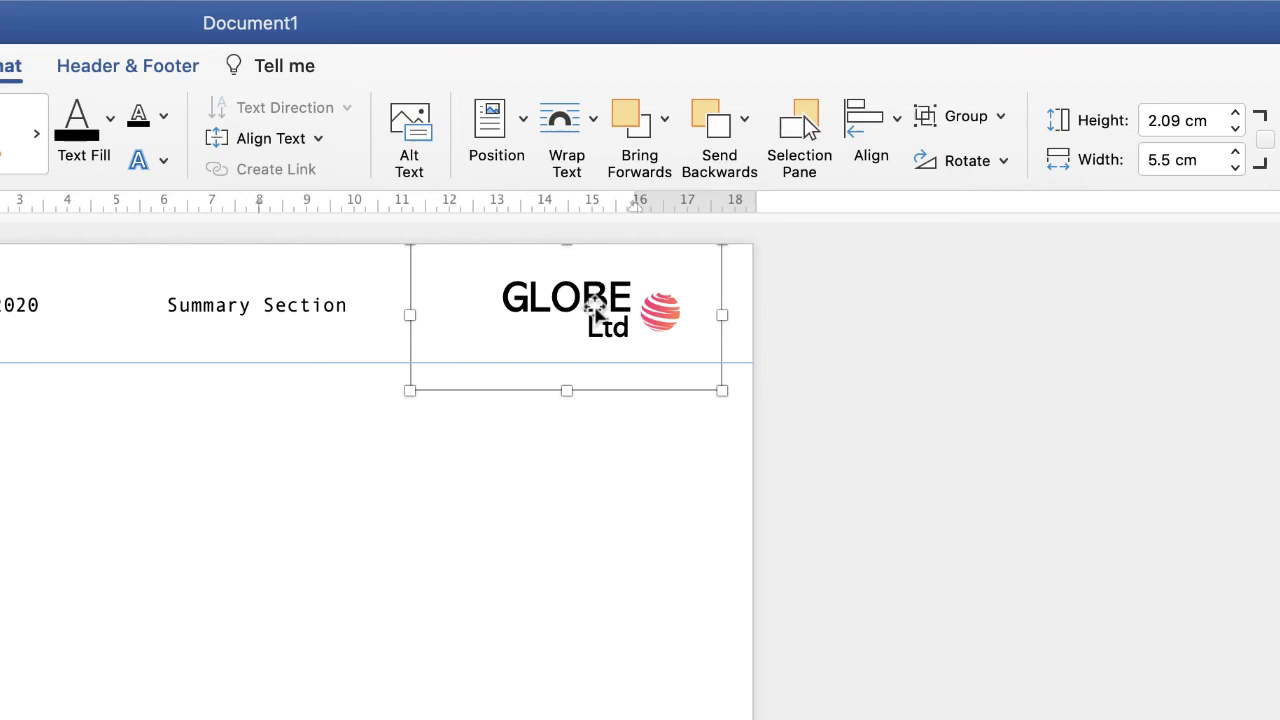
left_click_drag(594, 303, 599, 299)
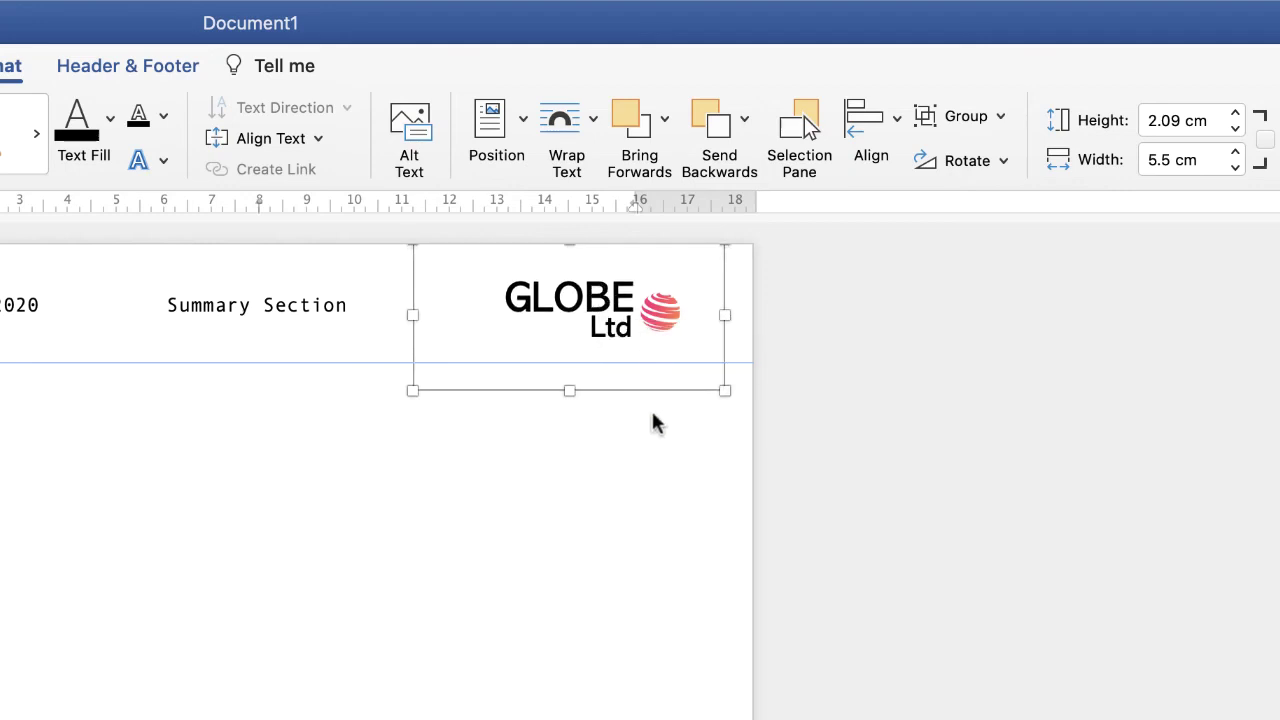
left_click(366, 342)
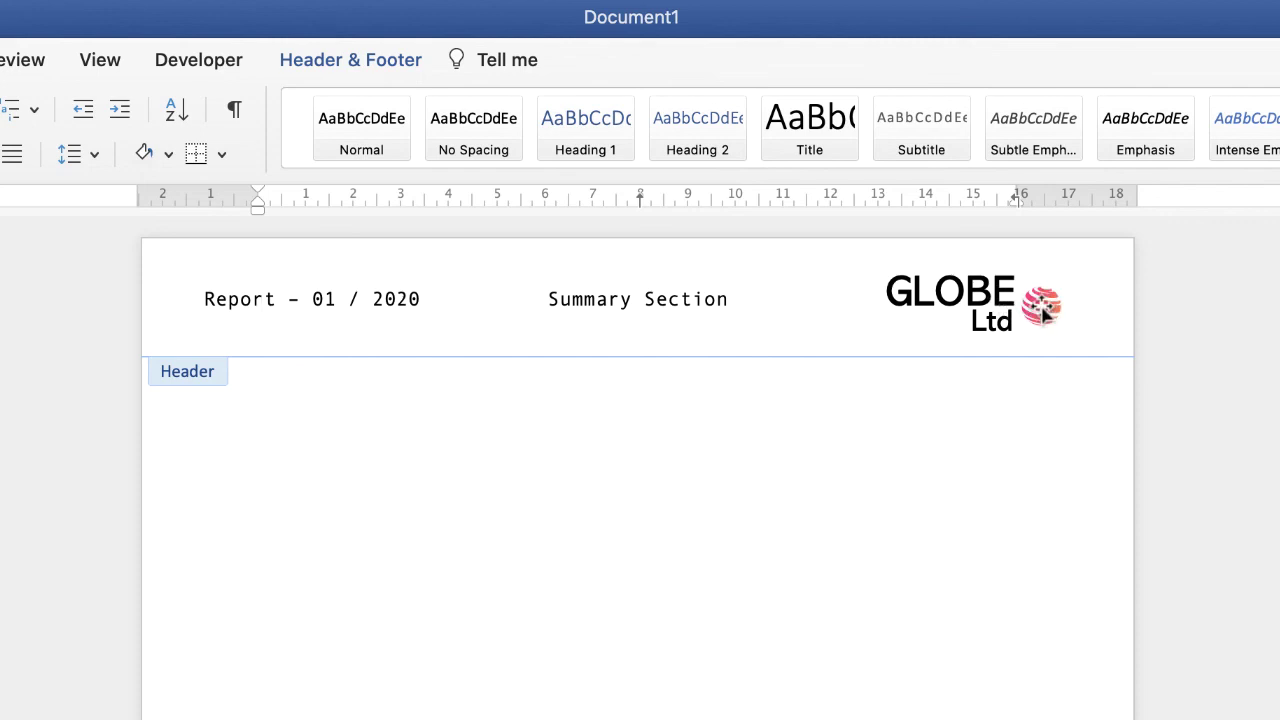
Align the GLOBE Ltd group beside the globe image, then close the header
left_click(1040, 308)
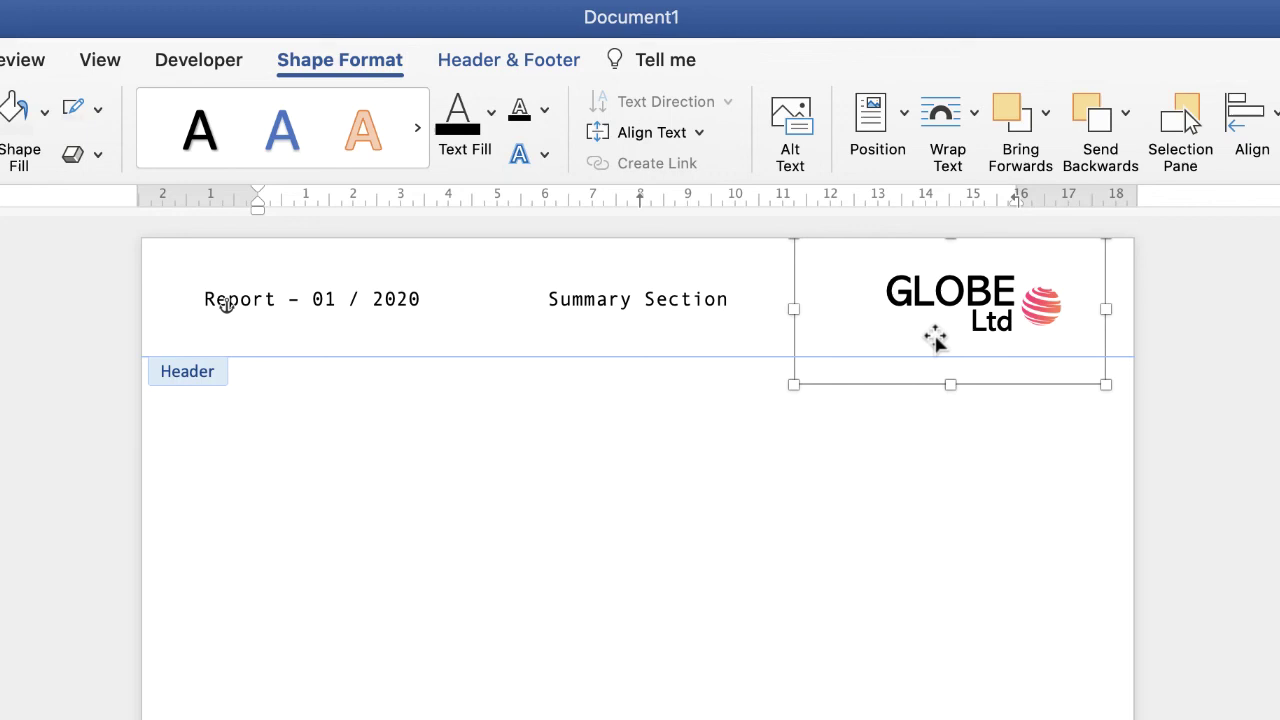
left_click_drag(990, 292, 882, 296)
left_click(1040, 310)
left_click_drag(1038, 310, 1038, 306)
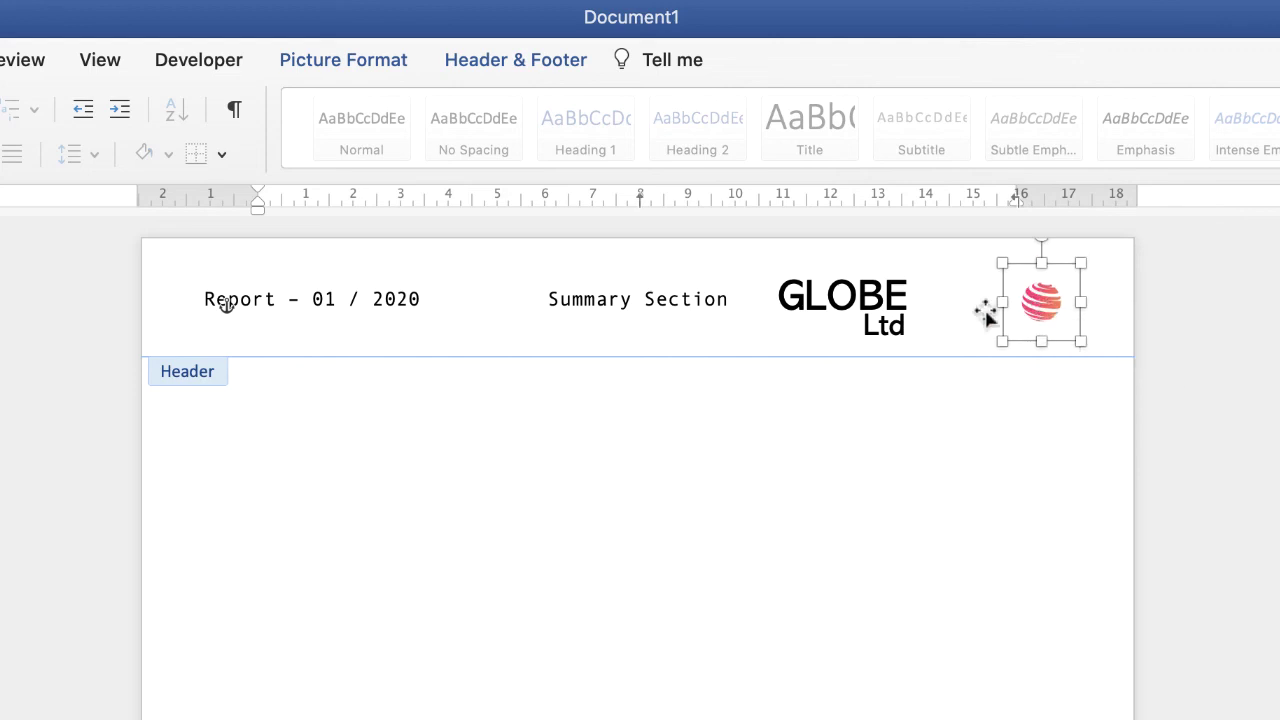
left_click(887, 303)
left_click_drag(854, 303, 964, 296)
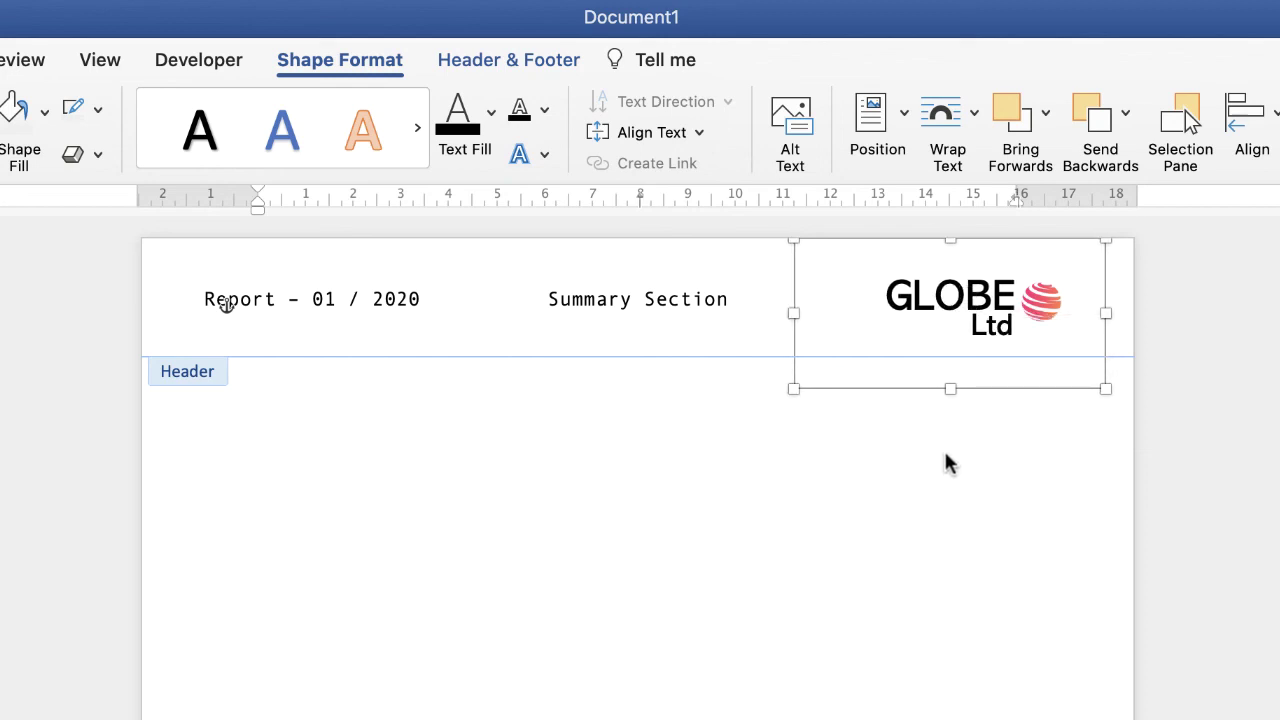
left_click(753, 327)
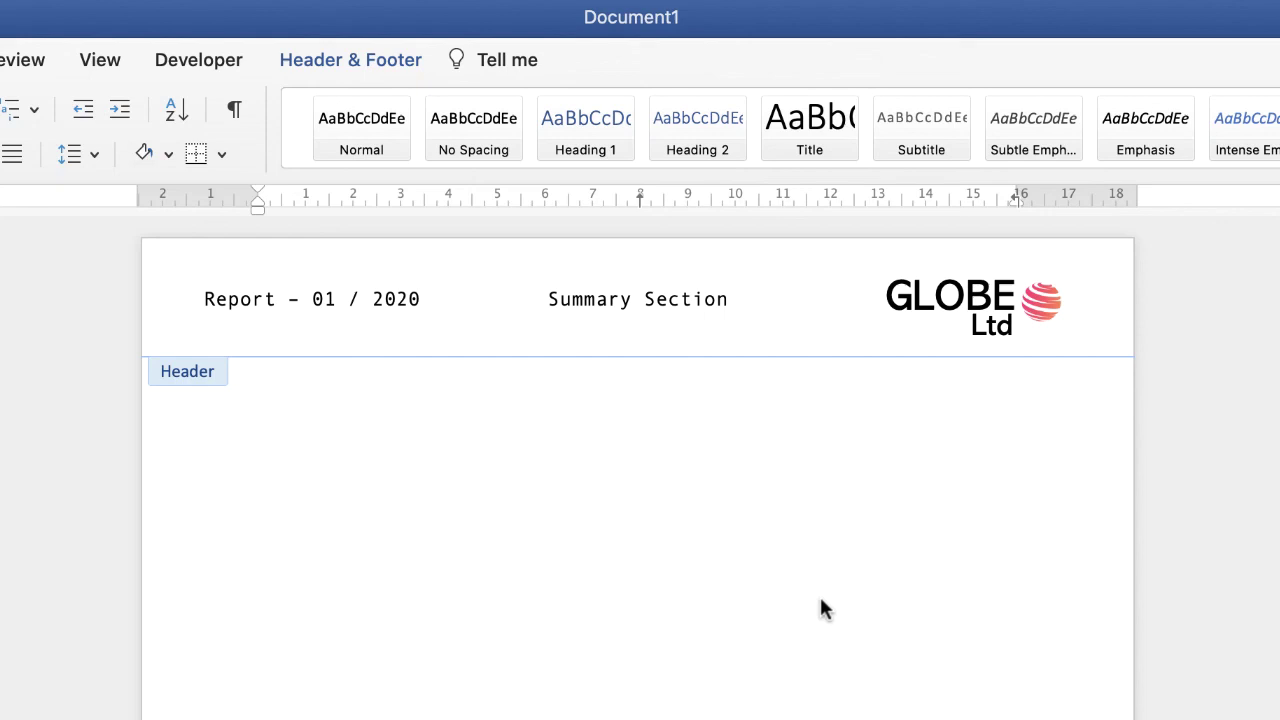
double_click(423, 466)
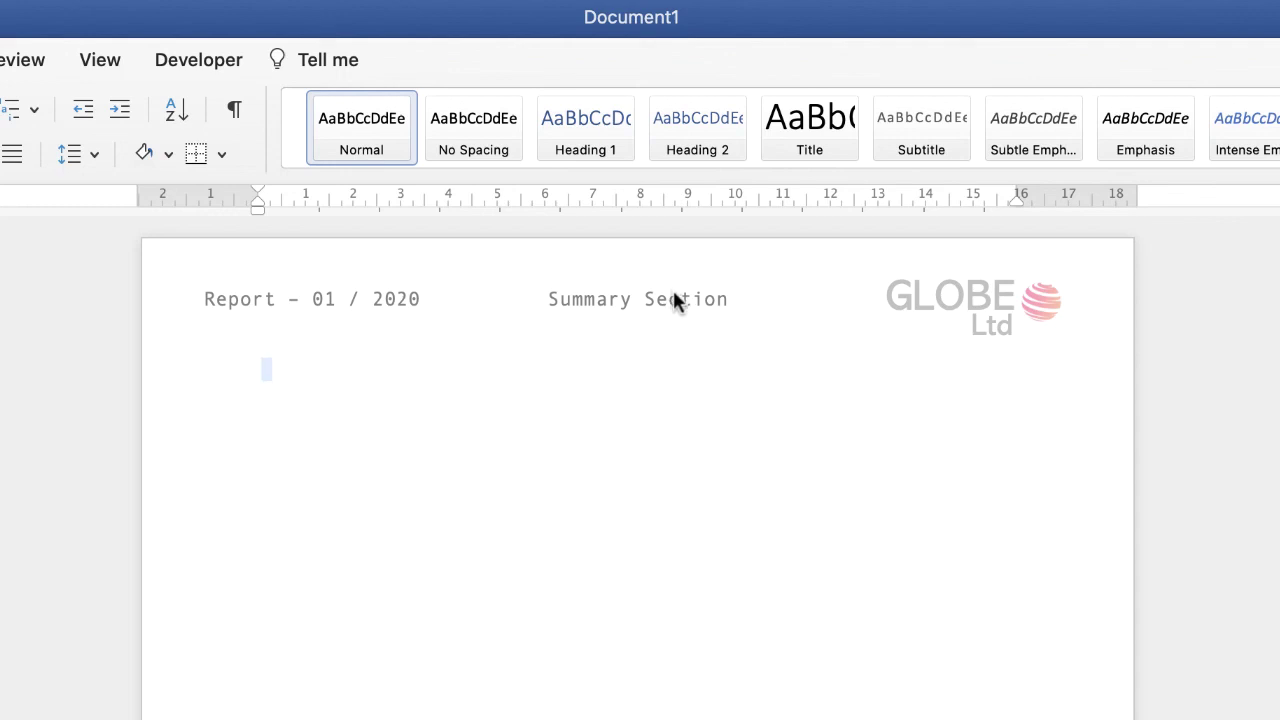
Reopen the header and drag the Summary Section box back to the centre
double_click(673, 298)
left_click(677, 301)
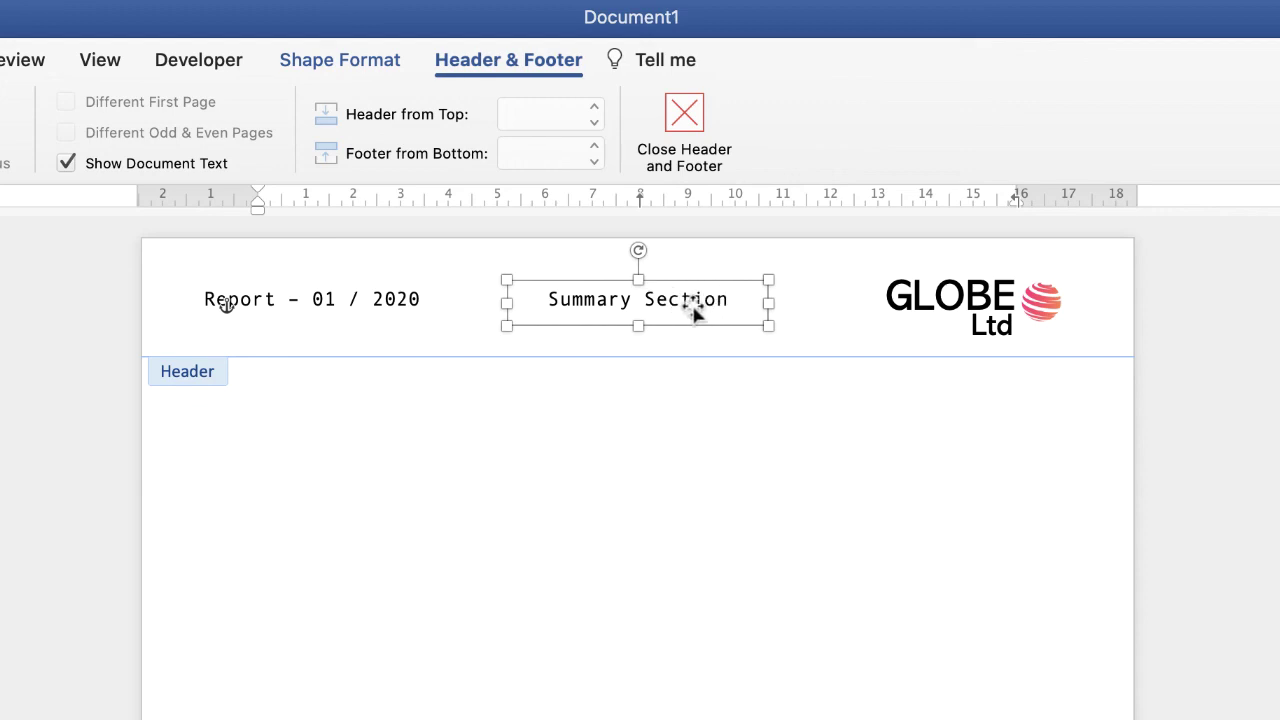
mouse_move(694, 314)
left_mouse_down()
mouse_move(634, 334)
mouse_move(398, 340)
mouse_move(347, 317)
mouse_move(336, 267)
mouse_move(432, 287)
mouse_move(444, 316)
mouse_move(925, 312)
mouse_move(692, 311)
mouse_move(709, 295)
left_mouse_up()
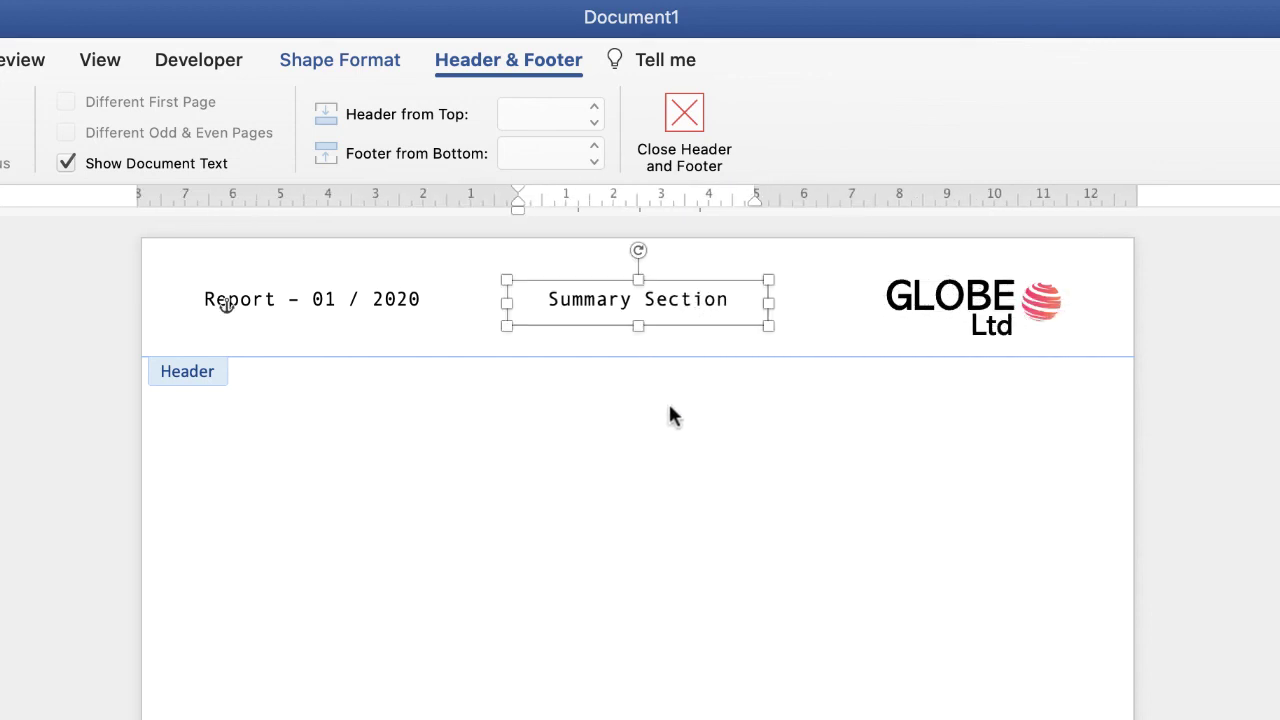